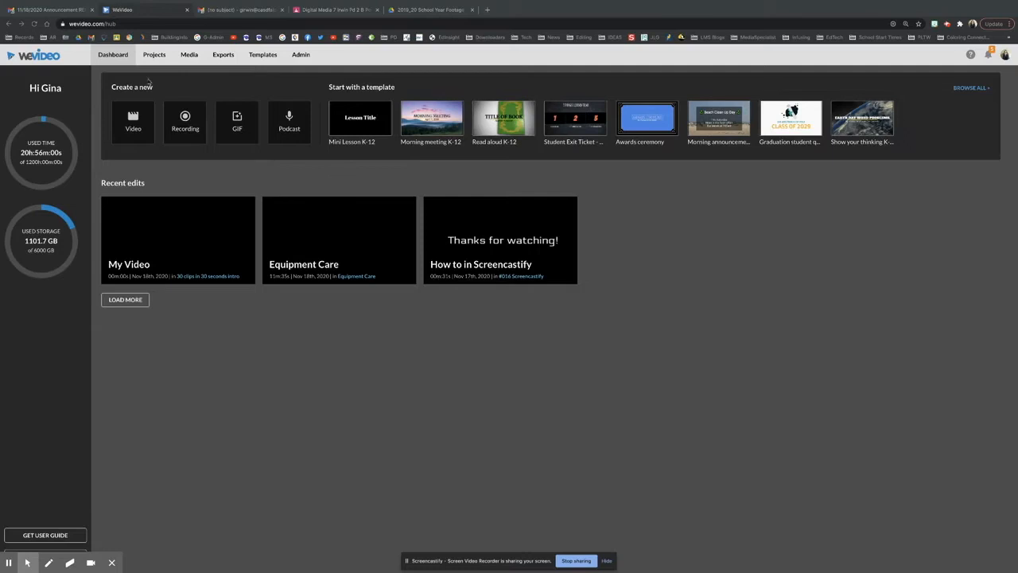
Create a Personal project titled "30 clips in 30 seconds intro" without adding media, and start a new video in it
{"action": "left_click", "coordinate": [155, 55]}
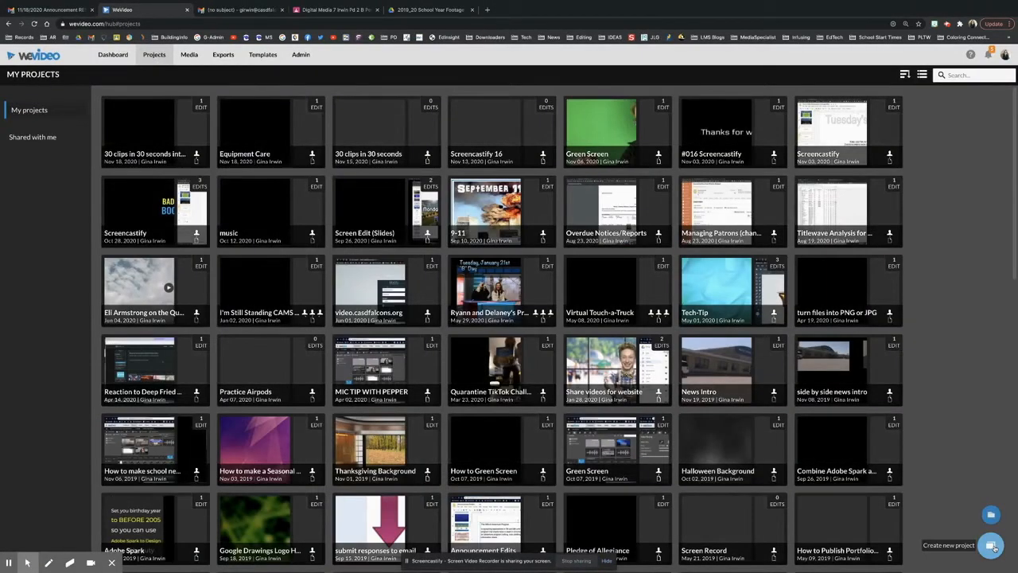
{"action": "left_click", "coordinate": [993, 548]}
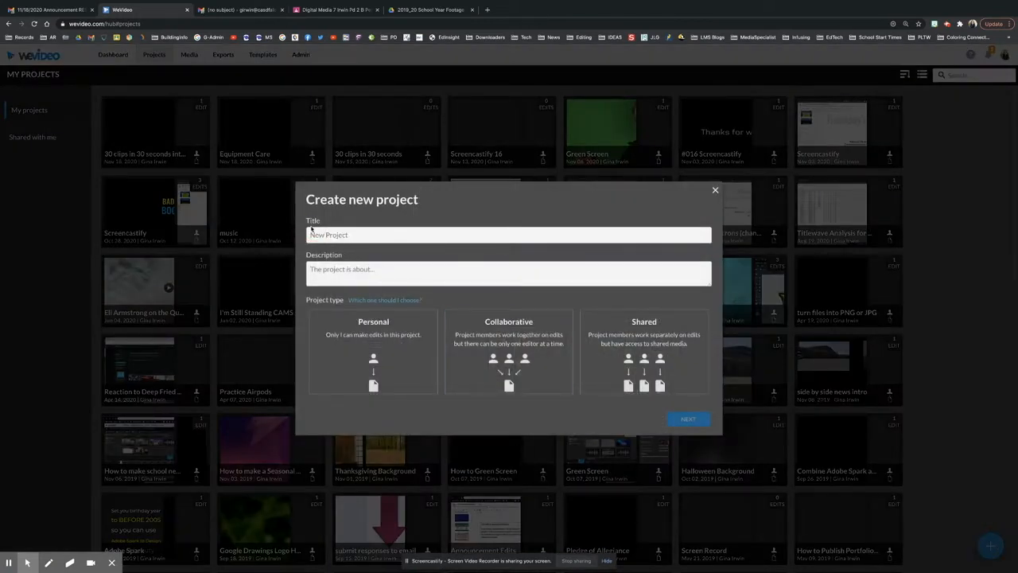
{"action": "type", "text": "3"}
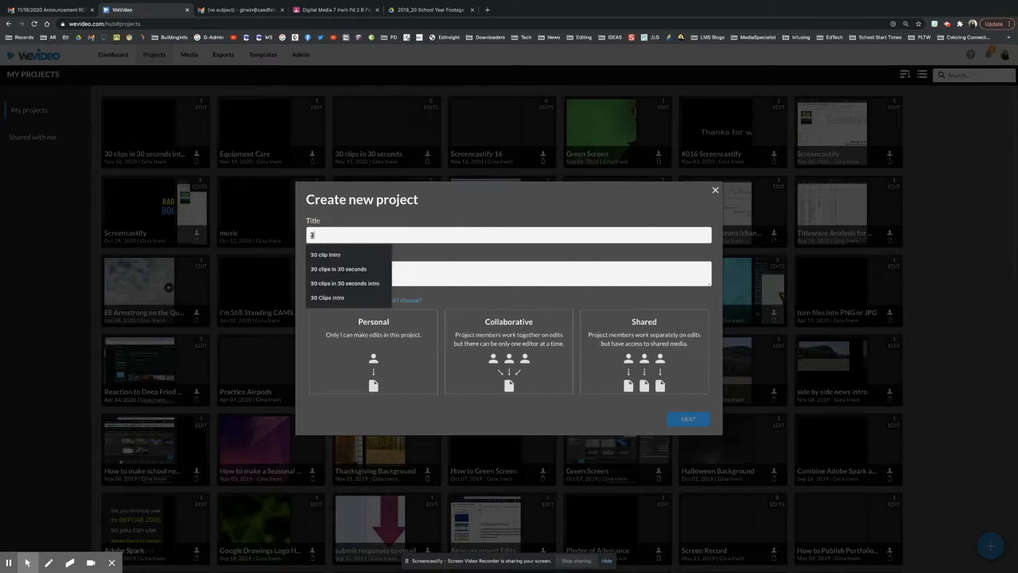
{"action": "type", "text": "0 clips in"}
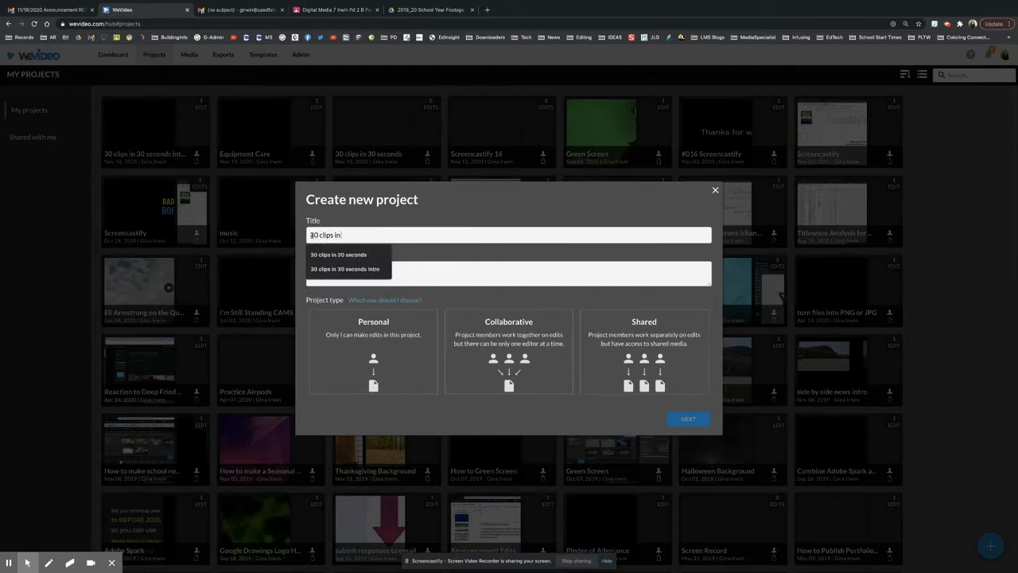
{"action": "type", "text": " 30 seconds intro"}
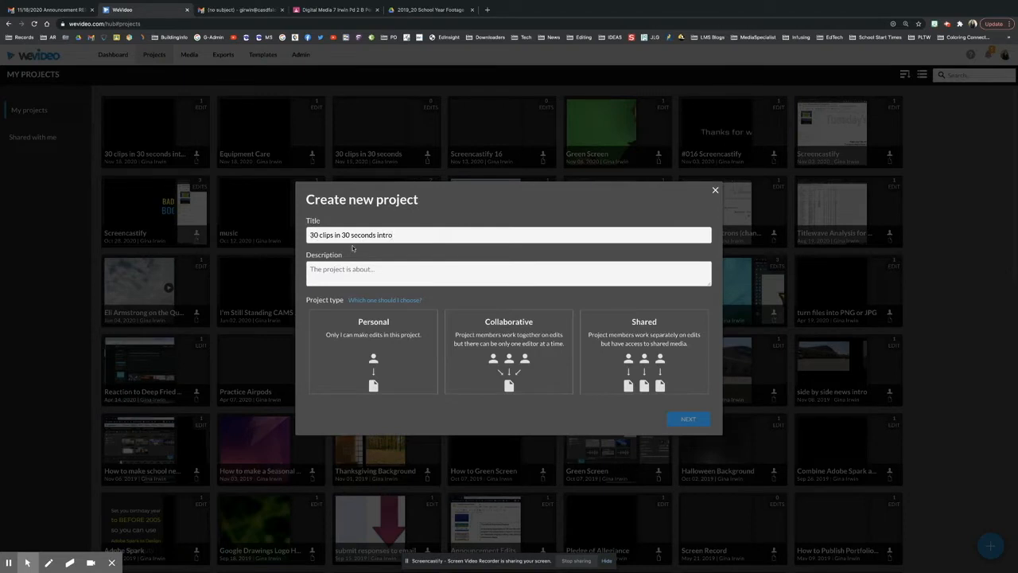
{"action": "left_click", "coordinate": [393, 361]}
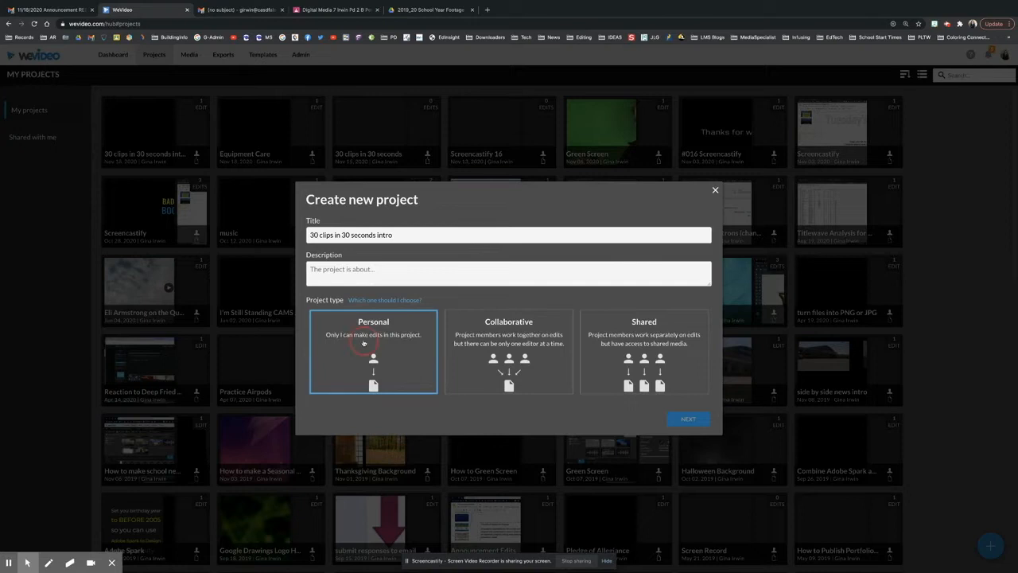
{"action": "left_click", "coordinate": [701, 422]}
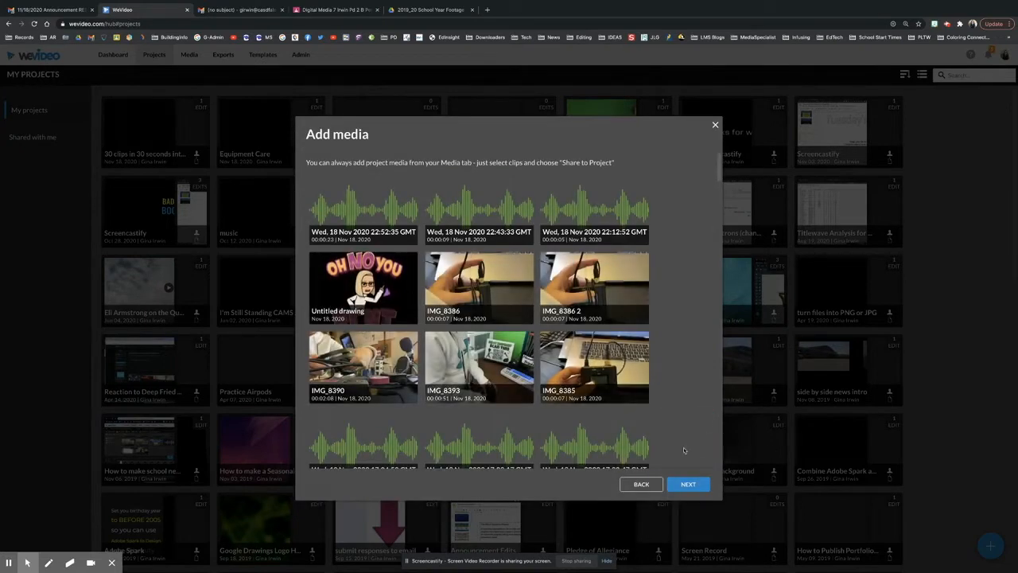
{"action": "left_click", "coordinate": [677, 482]}
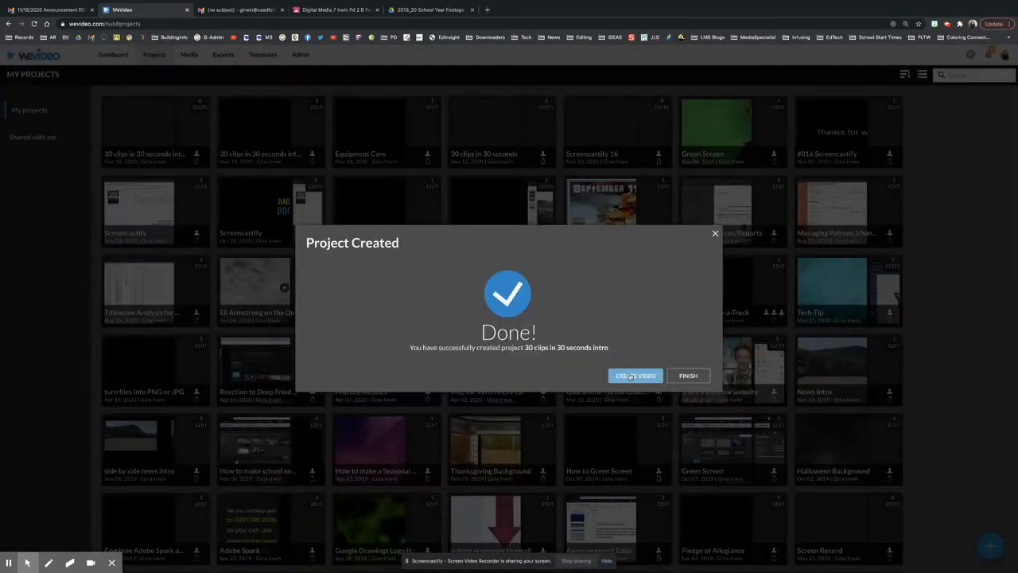
{"action": "left_click", "coordinate": [629, 376]}
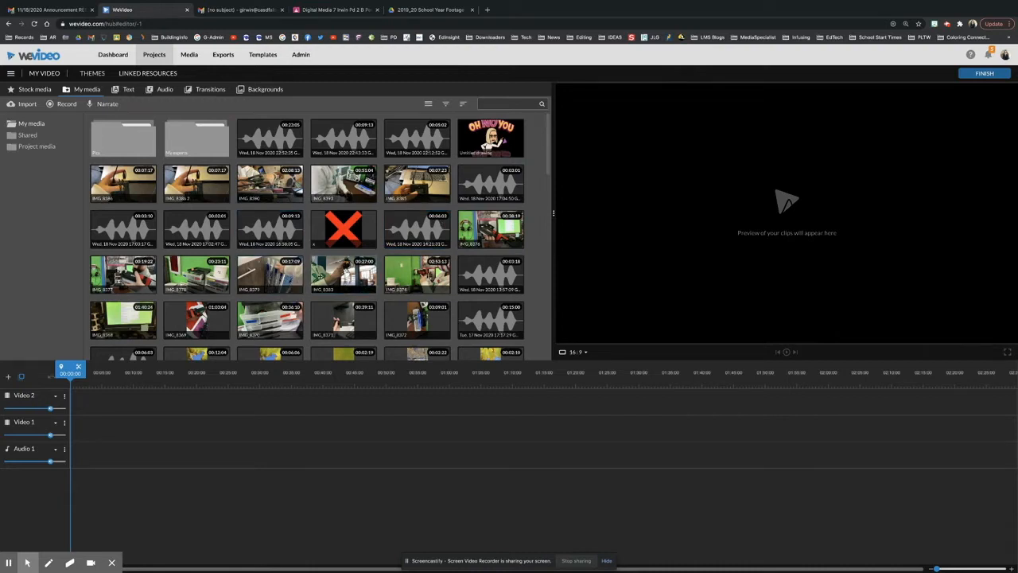
Start a Google Drive media import and open Digital Media Files > Footage > _Archives > 2019_20 School Year Footage in the shared drives
{"action": "left_click", "coordinate": [28, 105]}
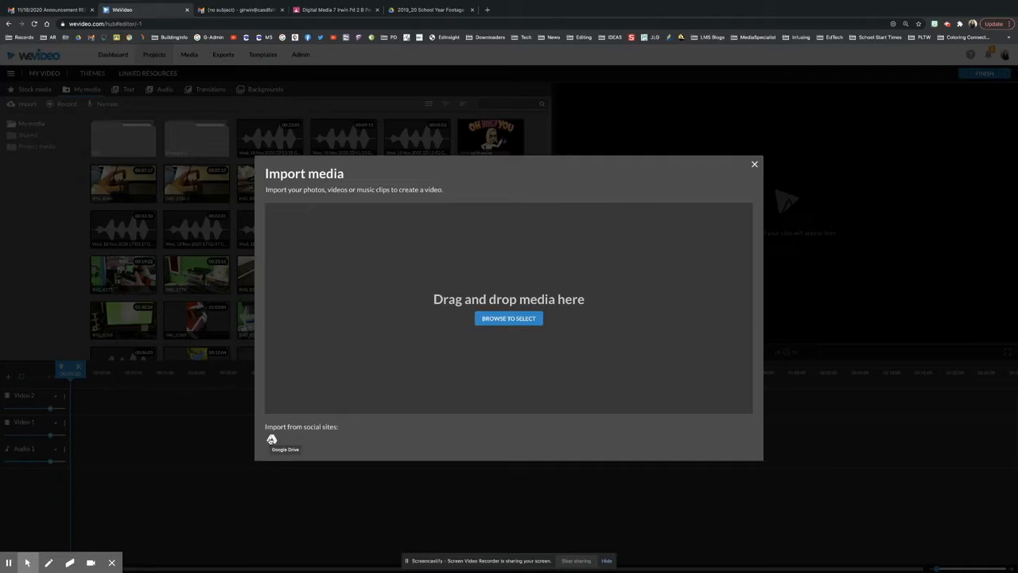
{"action": "left_click", "coordinate": [271, 439]}
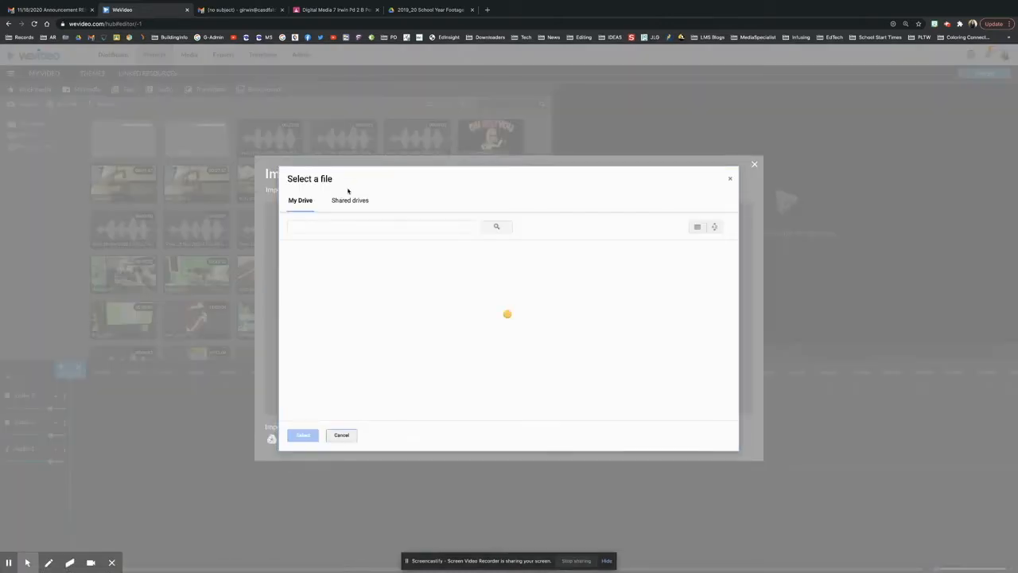
{"action": "left_click", "coordinate": [350, 200]}
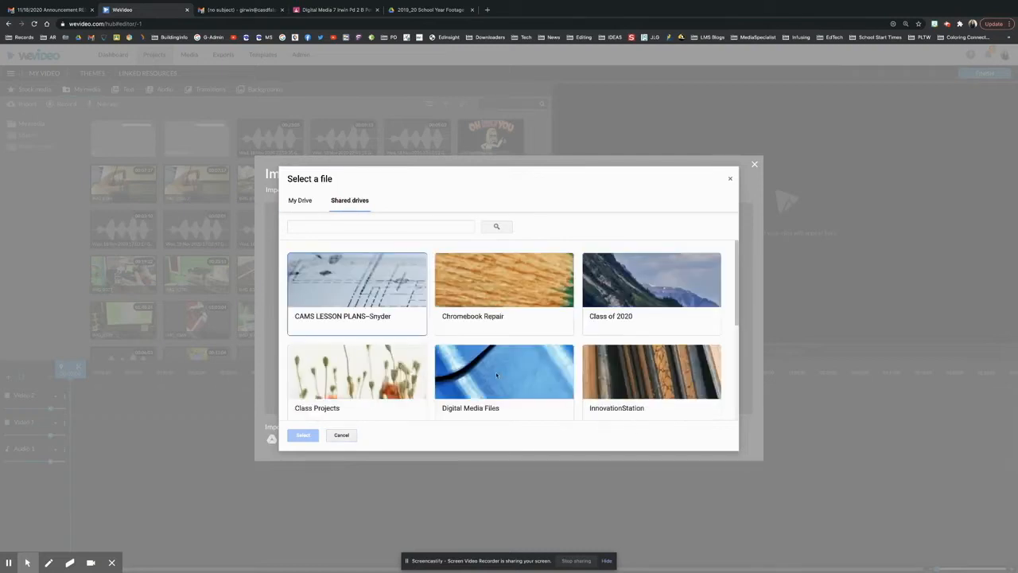
{"action": "double_click", "coordinate": [486, 374]}
{"action": "double_click", "coordinate": [334, 315]}
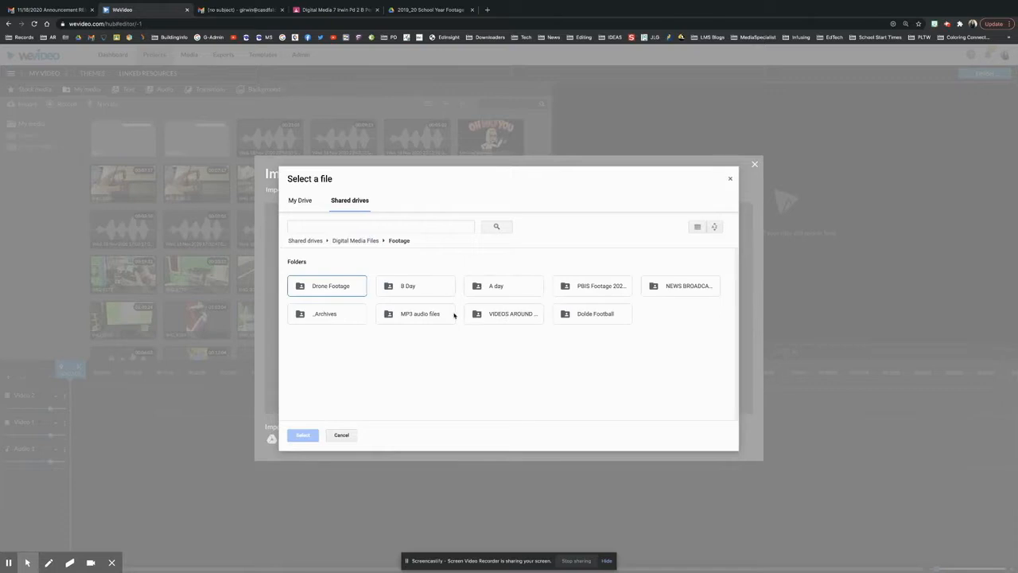
{"action": "double_click", "coordinate": [318, 315]}
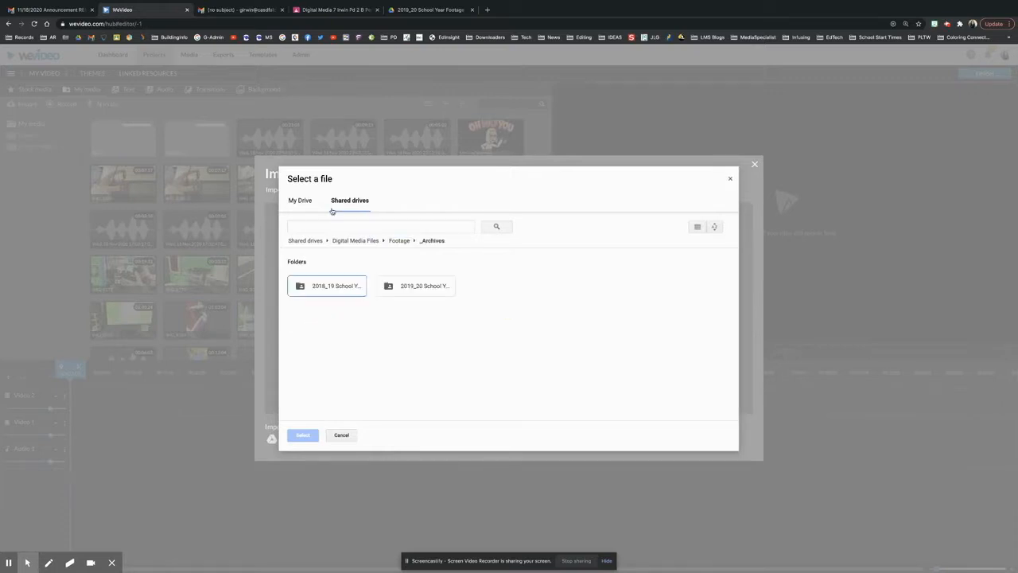
{"action": "double_click", "coordinate": [408, 288]}
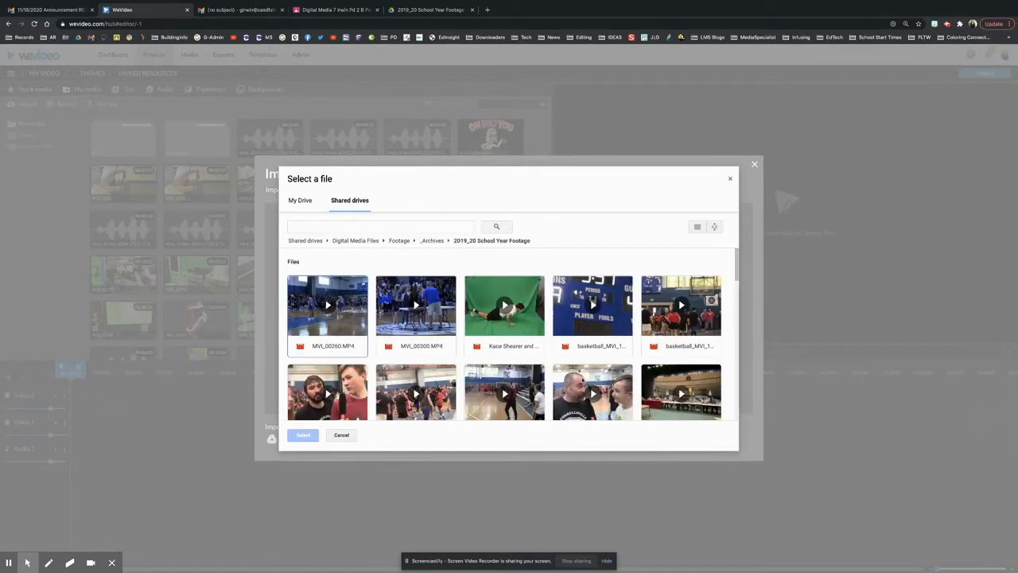
Look through the 2019_20 School Year Footage files in thumbnail view and in list view, ending in thumbnail view
{"action": "scroll", "coordinate": [582, 379], "scroll_direction": "down", "scroll_amount": 10}
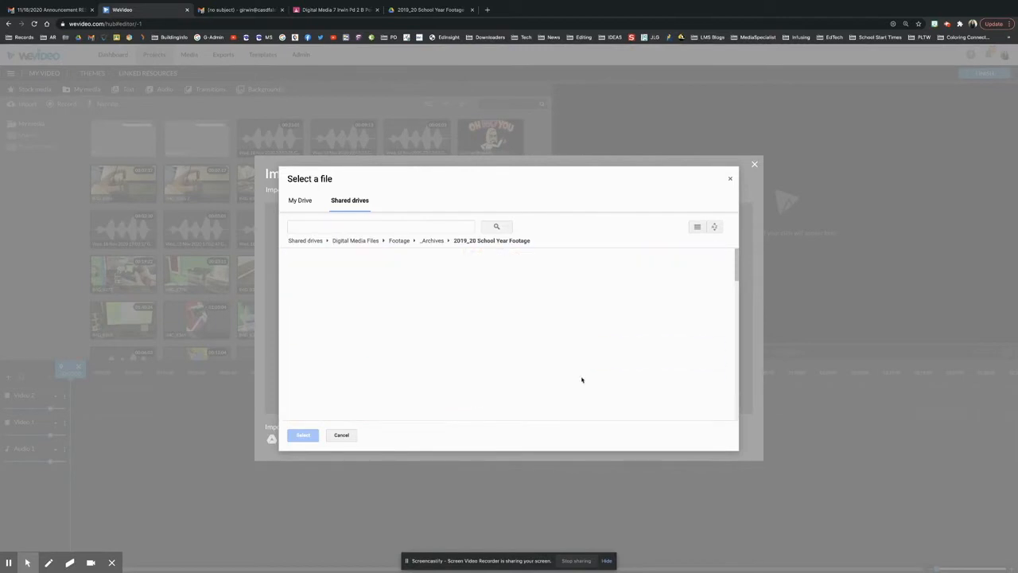
{"action": "scroll", "coordinate": [582, 380], "scroll_direction": "down", "scroll_amount": 10}
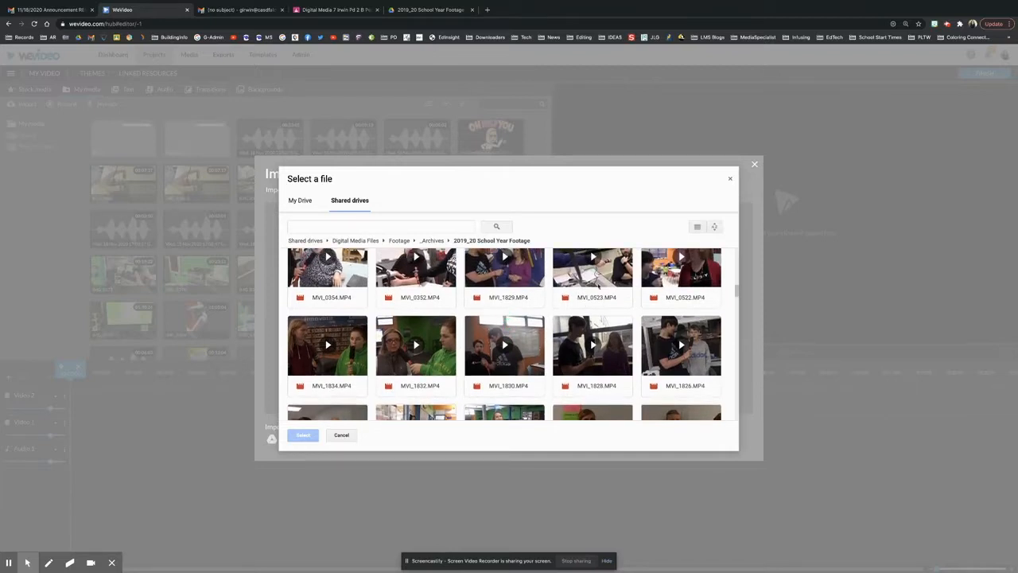
{"action": "scroll", "coordinate": [512, 292], "scroll_direction": "down", "scroll_amount": 5}
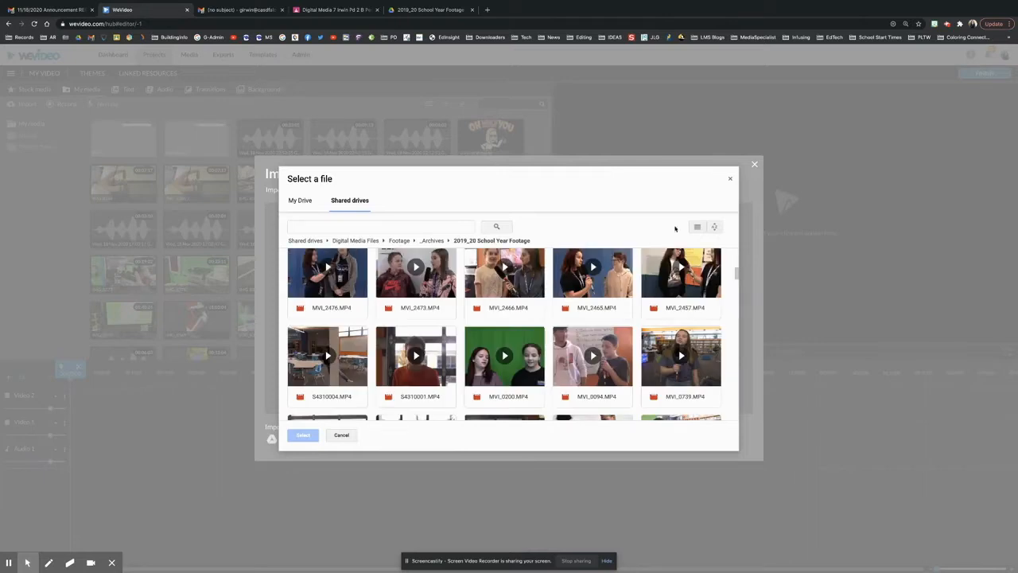
{"action": "left_click", "coordinate": [697, 228]}
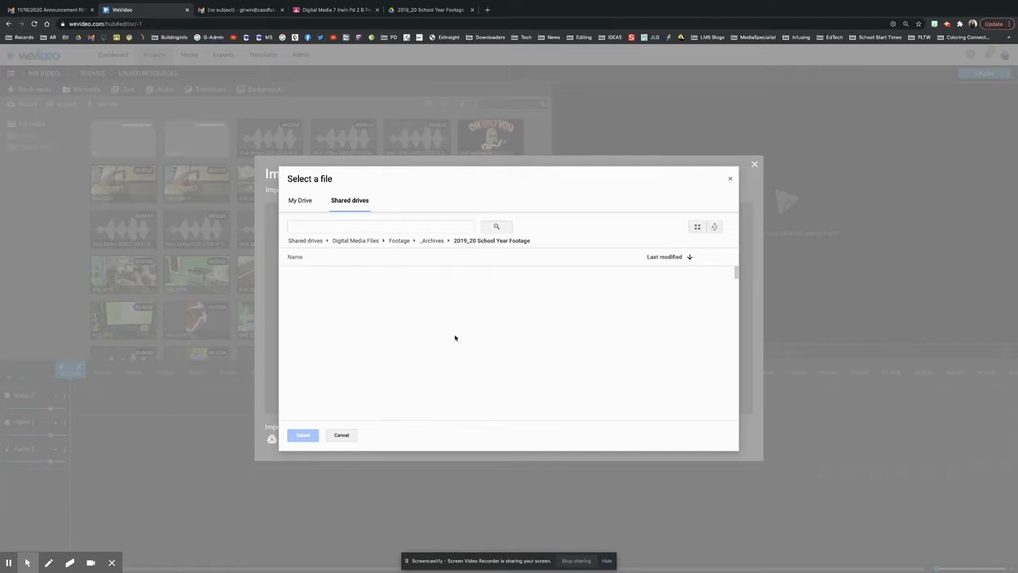
{"action": "scroll", "coordinate": [454, 337], "scroll_direction": "down", "scroll_amount": 5}
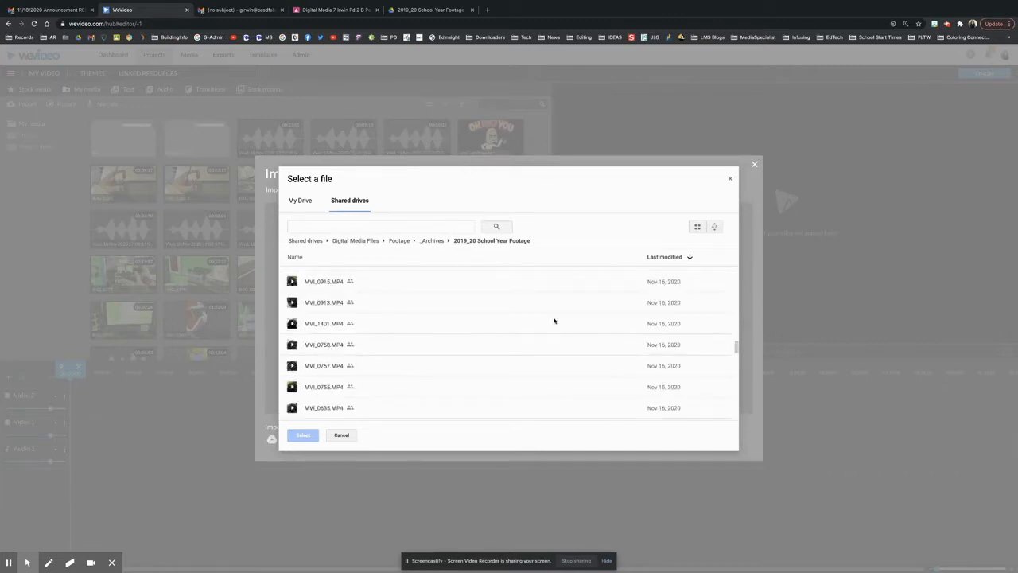
{"action": "left_click", "coordinate": [697, 227]}
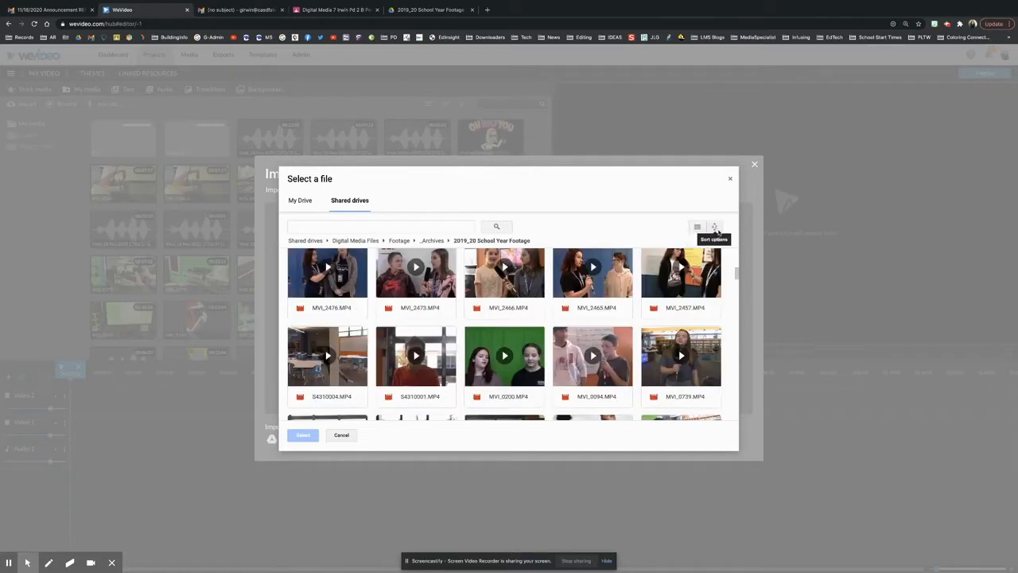
Sort the footage files by Last opened by me, and change the sorting to Name
{"action": "left_click", "coordinate": [714, 228]}
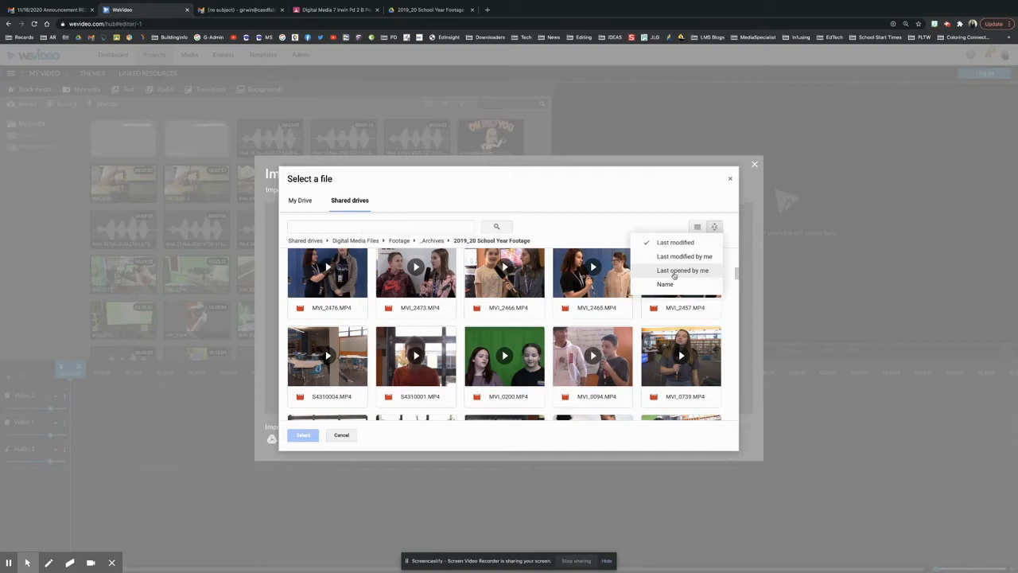
{"action": "left_click", "coordinate": [669, 273]}
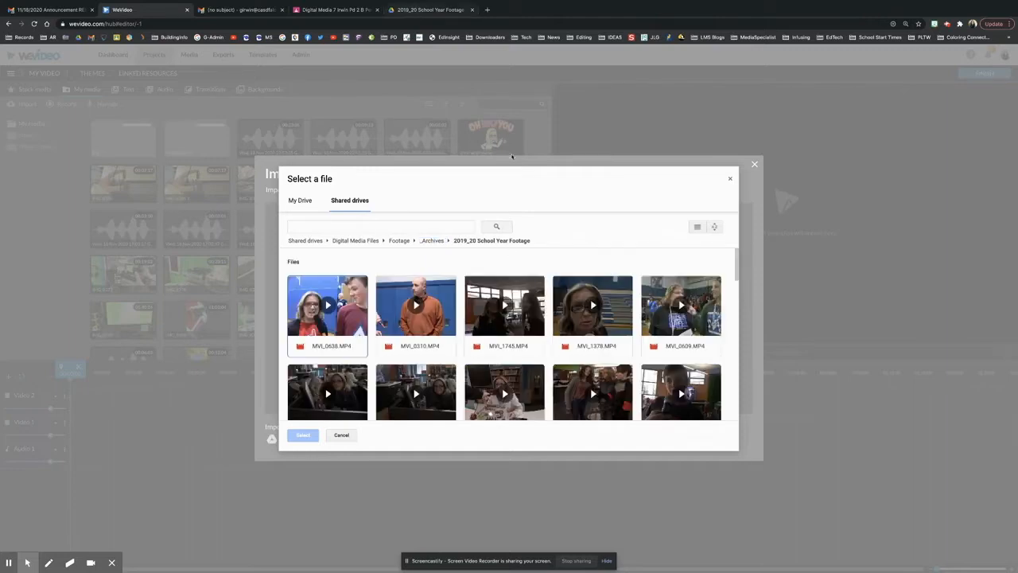
{"action": "left_click", "coordinate": [714, 227]}
{"action": "left_click", "coordinate": [672, 285]}
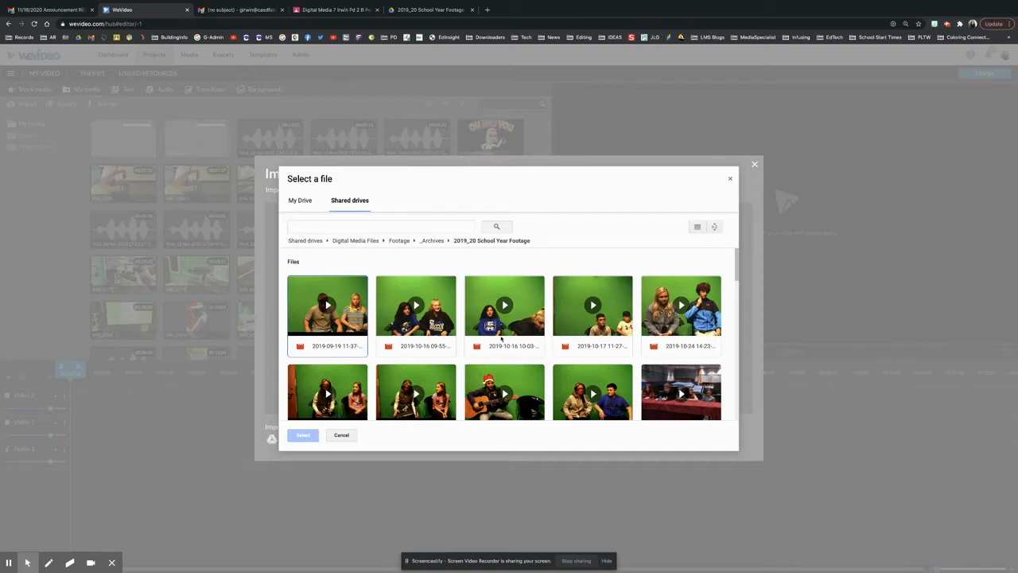
Select several clips for import, including the 2019-09-19 and 2019-12-06 green-screen clips and the first basketball_MVI clip showing two people talking
{"action": "scroll", "coordinate": [493, 341], "scroll_direction": "down", "scroll_amount": 3}
{"action": "scroll", "coordinate": [502, 338], "scroll_direction": "up", "scroll_amount": 5}
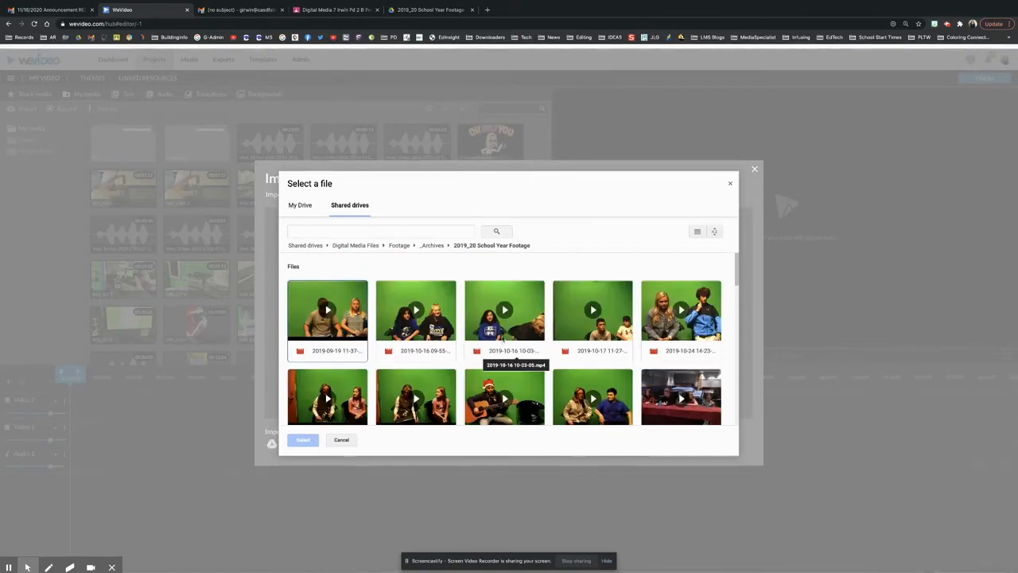
{"action": "scroll", "coordinate": [502, 337], "scroll_direction": "down", "scroll_amount": 5}
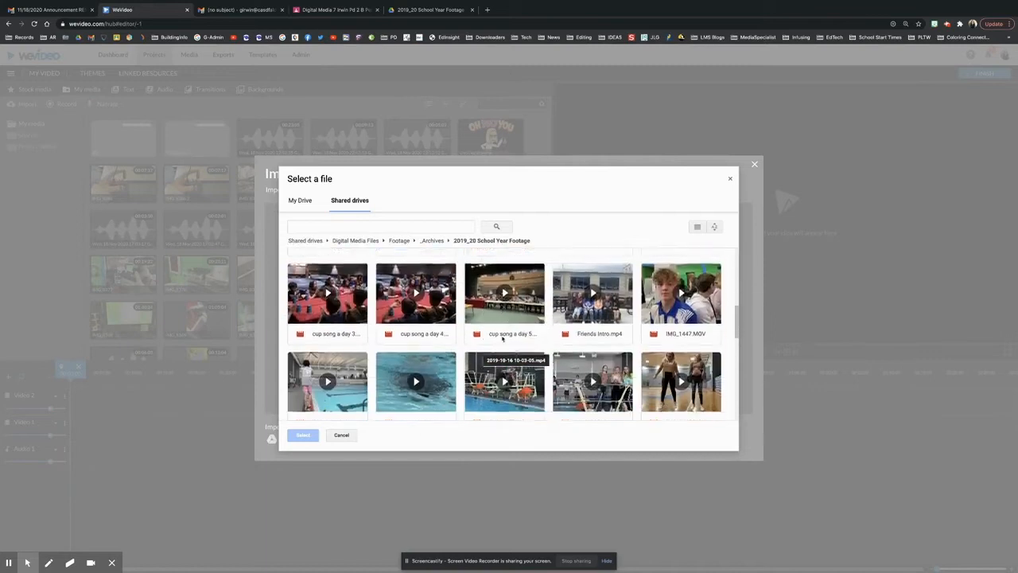
{"action": "scroll", "coordinate": [509, 336], "scroll_direction": "up", "scroll_amount": 6}
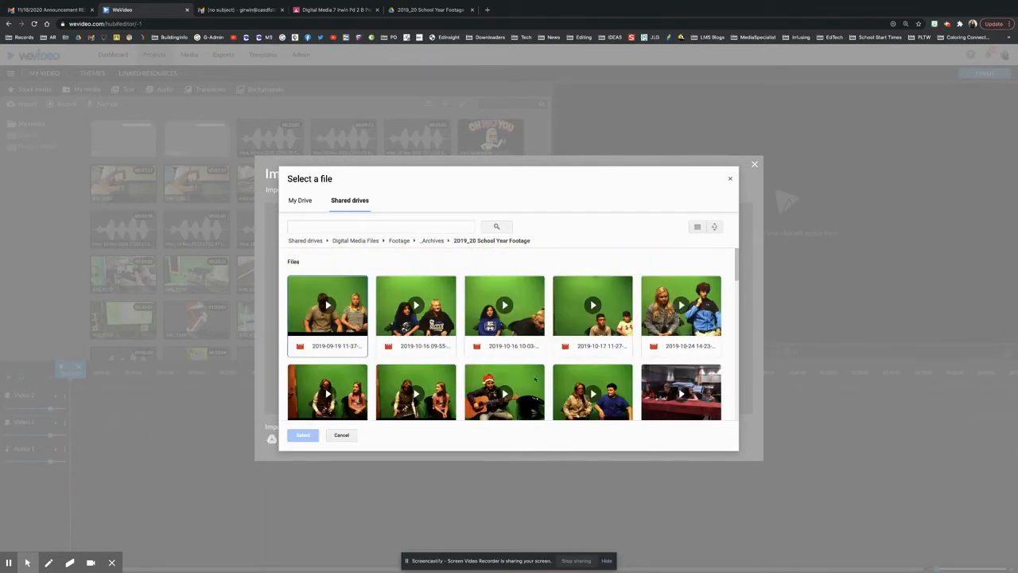
{"action": "left_click", "coordinate": [350, 316]}
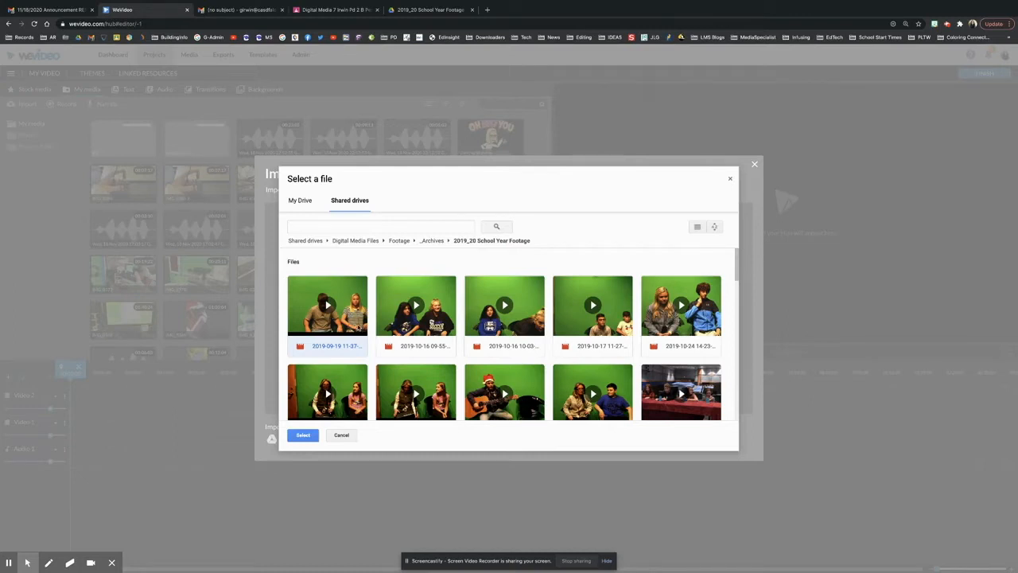
{"action": "scroll", "coordinate": [530, 377], "scroll_direction": "down", "scroll_amount": 1}
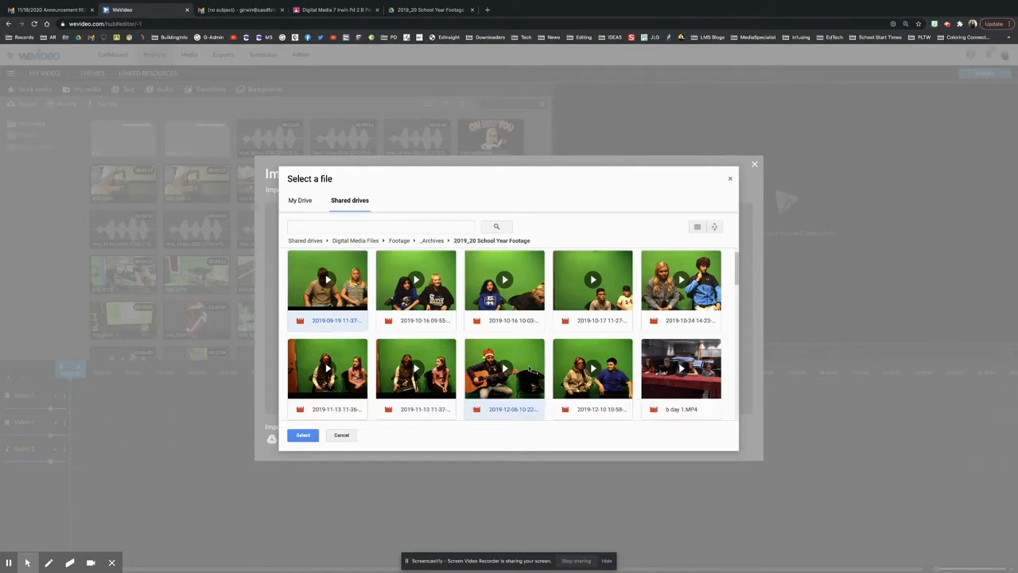
{"action": "scroll", "coordinate": [619, 385], "scroll_direction": "down", "scroll_amount": 3}
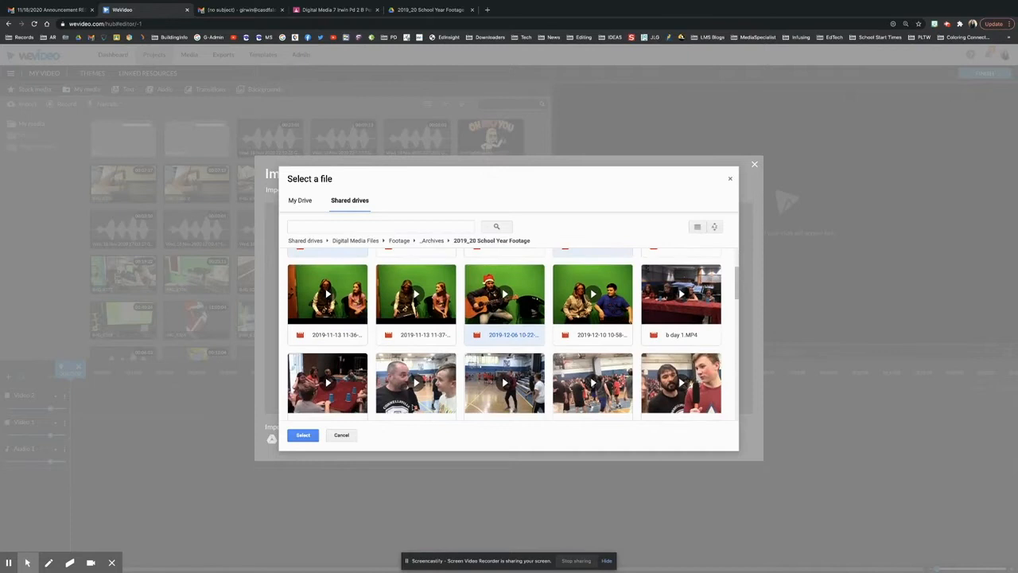
{"action": "scroll", "coordinate": [411, 280], "scroll_direction": "down", "scroll_amount": 3}
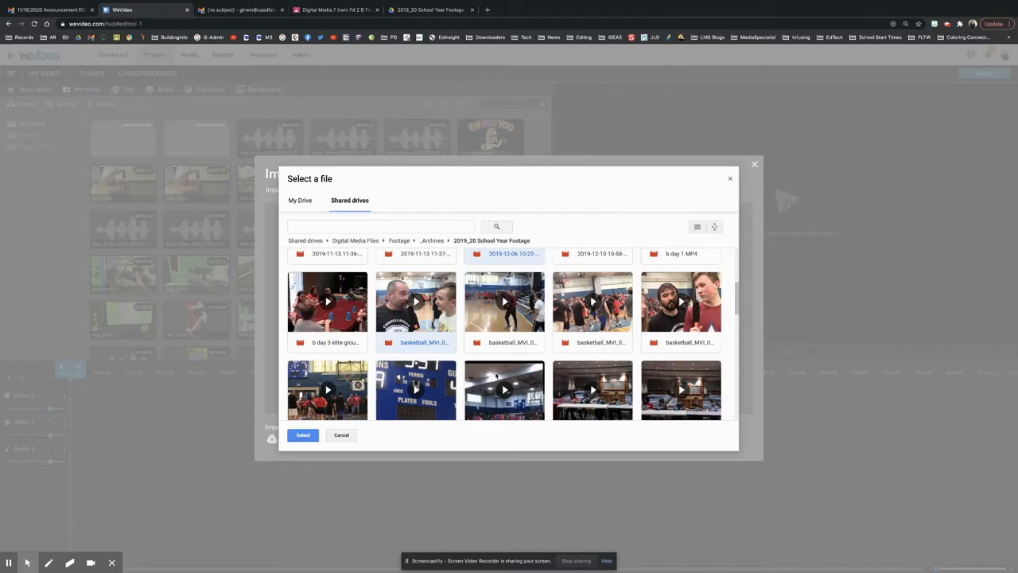
{"action": "left_click", "coordinate": [353, 395]}
{"action": "left_click", "coordinate": [629, 379]}
Add the IMG_1447, IMG_2041, IMG_2142 and IMG_2161 clips to the import selection
{"action": "scroll", "coordinate": [629, 379], "scroll_direction": "down", "scroll_amount": 4}
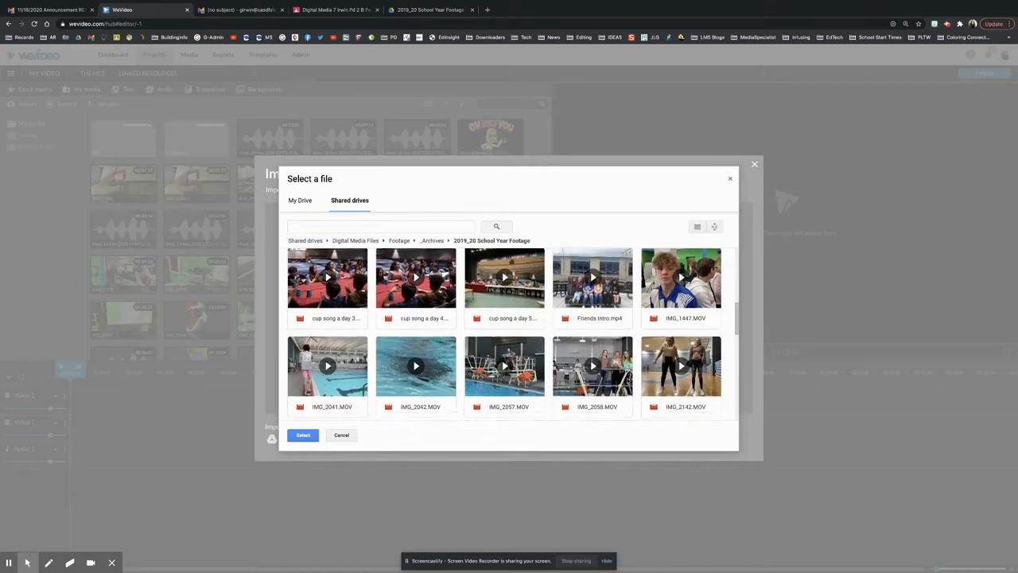
{"action": "left_click", "coordinate": [334, 370]}
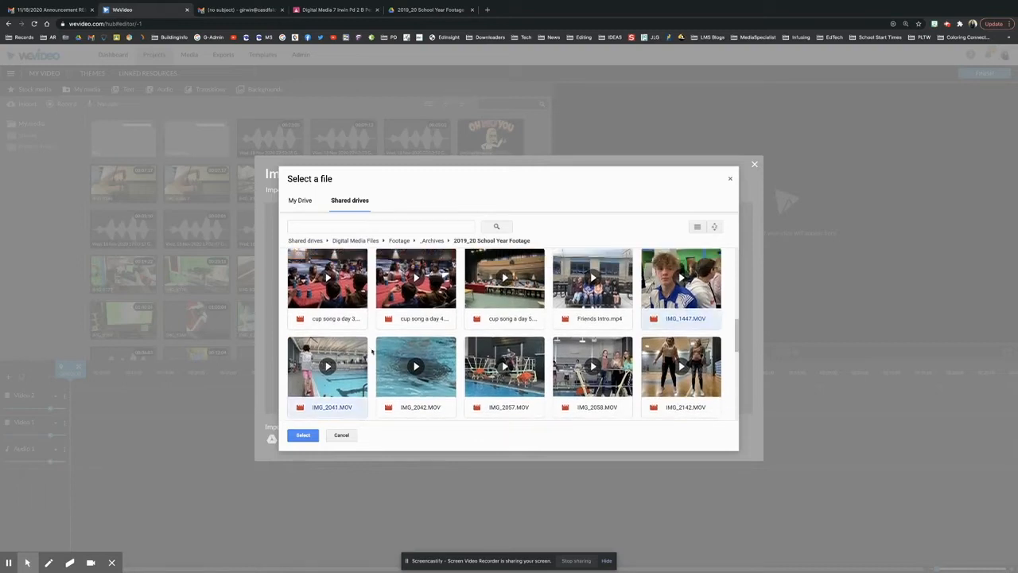
{"action": "left_click", "coordinate": [672, 366]}
{"action": "scroll", "coordinate": [504, 316], "scroll_direction": "down", "scroll_amount": 1}
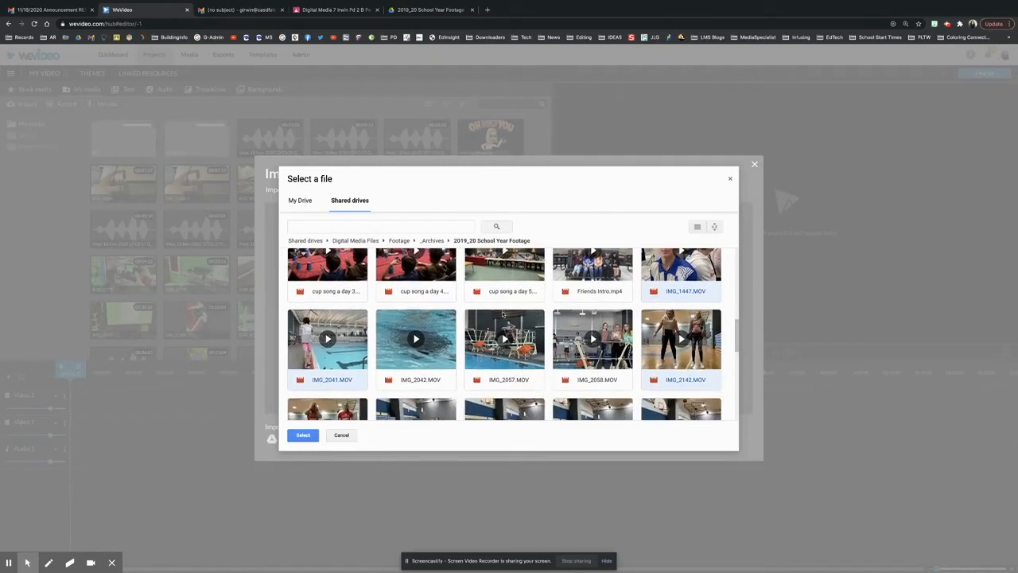
{"action": "scroll", "coordinate": [504, 316], "scroll_direction": "down", "scroll_amount": 5}
{"action": "left_click", "coordinate": [328, 359]}
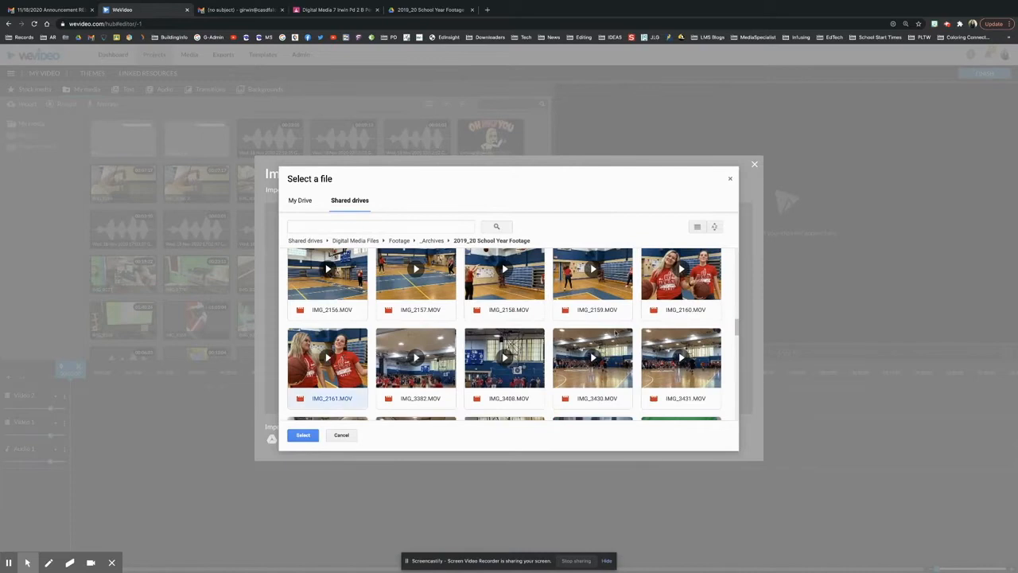
Add the green-screen clip of a person doing push-ups and MVI_0033 to the import selection
{"action": "scroll", "coordinate": [615, 332], "scroll_direction": "down", "scroll_amount": 4}
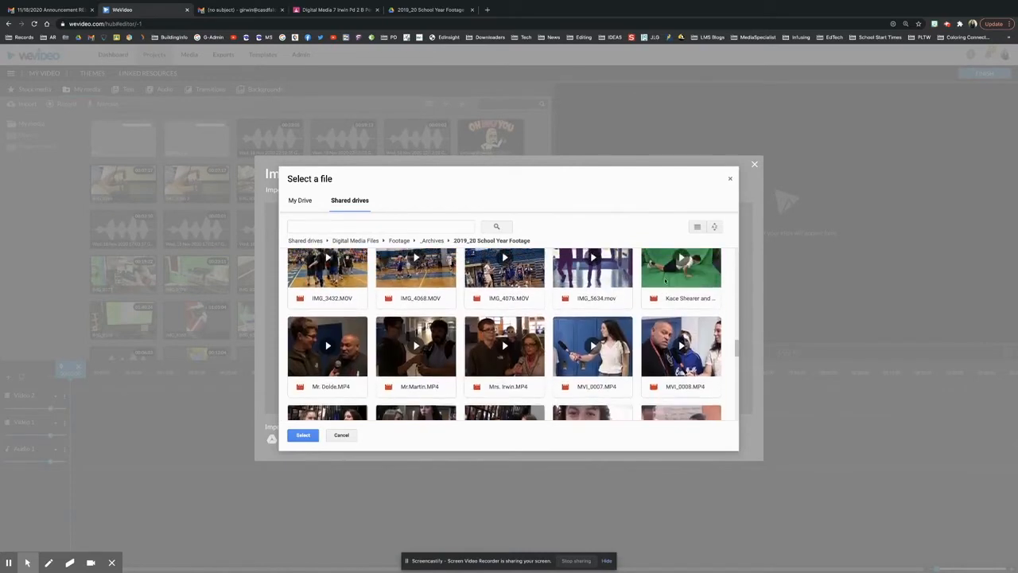
{"action": "left_click", "coordinate": [663, 294]}
{"action": "scroll", "coordinate": [375, 328], "scroll_direction": "down", "scroll_amount": 4}
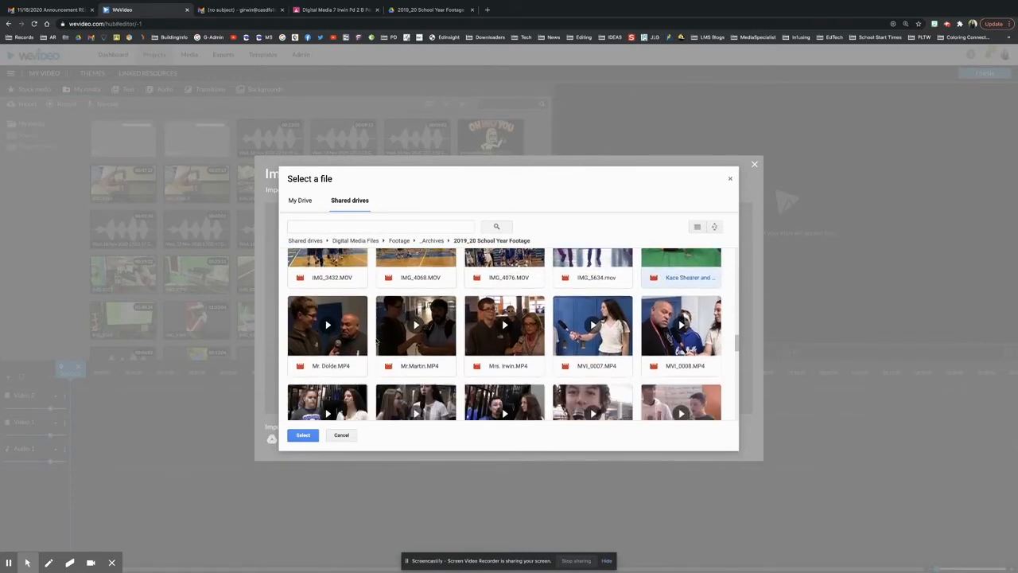
{"action": "left_click", "coordinate": [524, 319]}
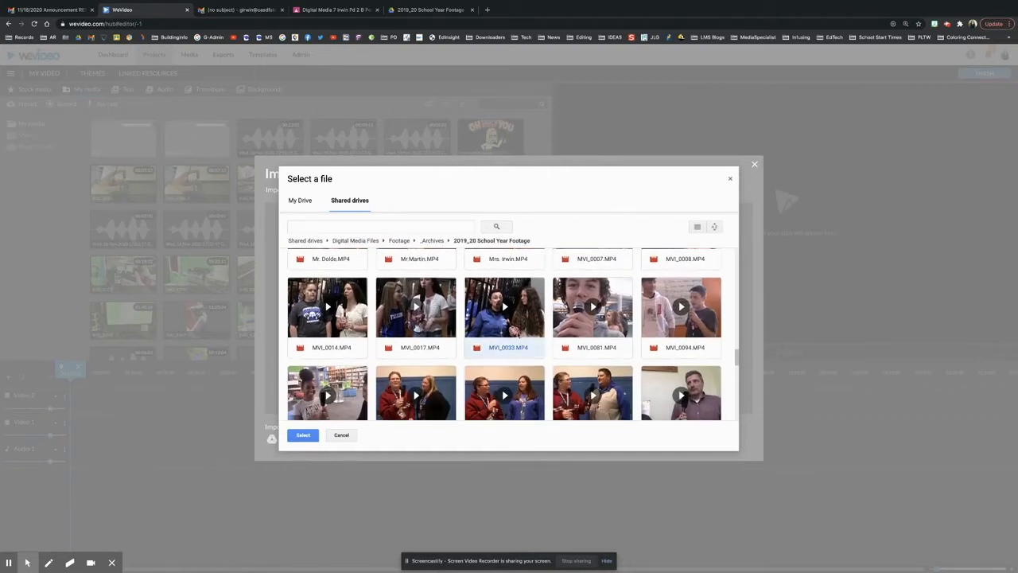
Add MVI_0365, MVI_0383, MVI_0403 and MVI_0404 to the selection and import all selected clips
{"action": "scroll", "coordinate": [520, 326], "scroll_direction": "down", "scroll_amount": 5}
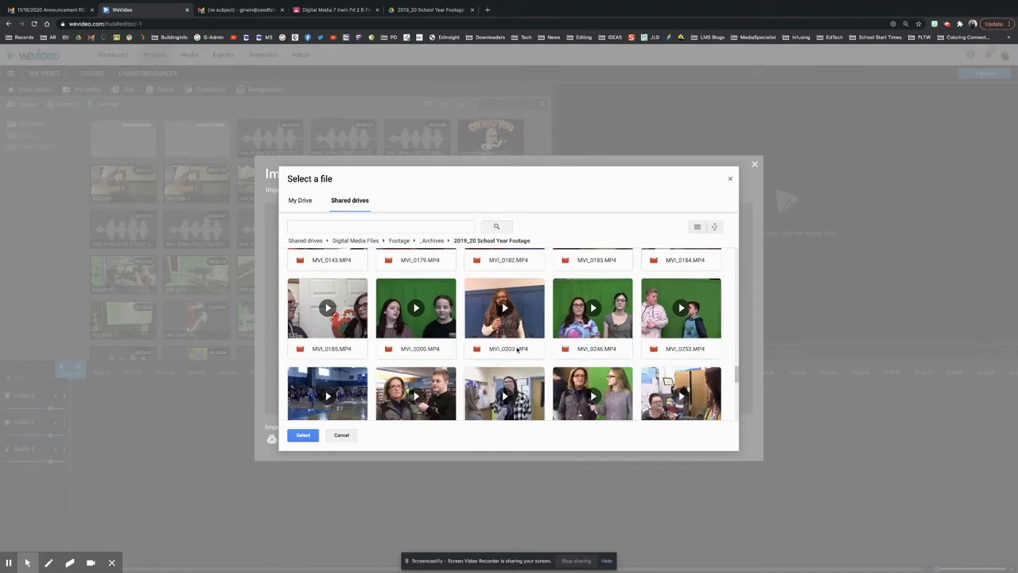
{"action": "scroll", "coordinate": [517, 350], "scroll_direction": "down", "scroll_amount": 10}
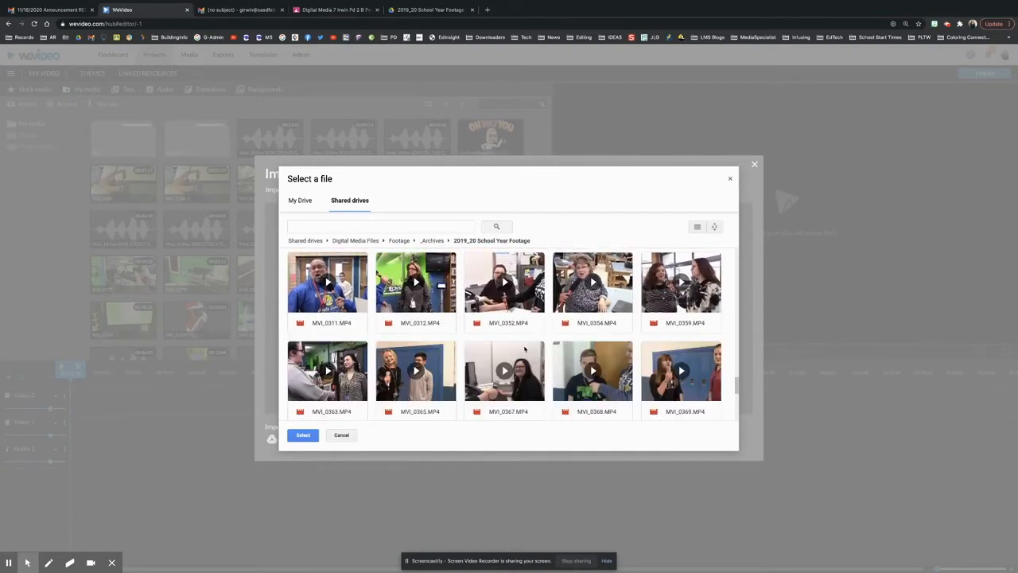
{"action": "scroll", "coordinate": [451, 339], "scroll_direction": "down", "scroll_amount": 1}
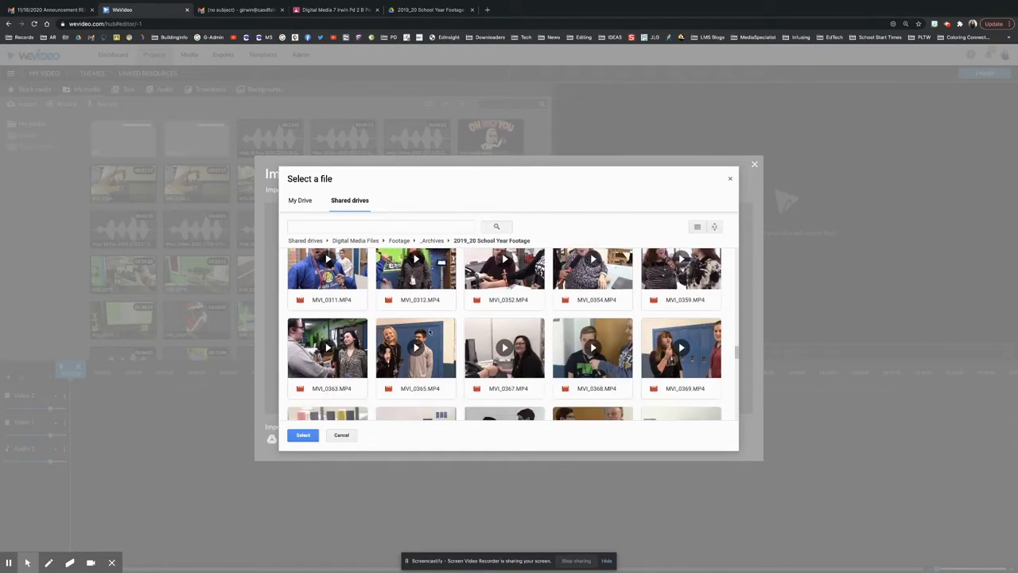
{"action": "scroll", "coordinate": [430, 332], "scroll_direction": "down", "scroll_amount": 5}
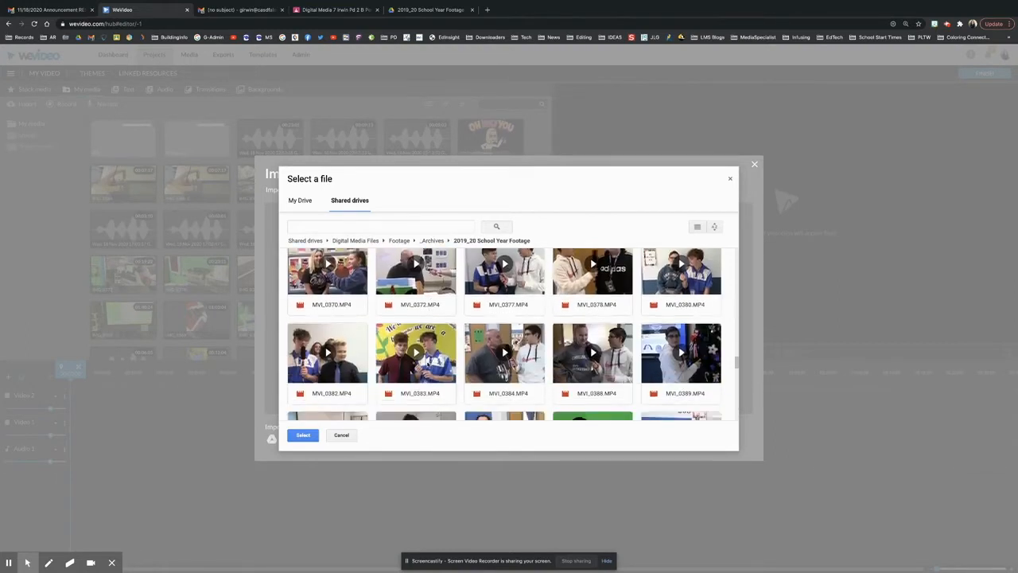
{"action": "left_click", "coordinate": [444, 340]}
{"action": "scroll", "coordinate": [557, 358], "scroll_direction": "down", "scroll_amount": 3}
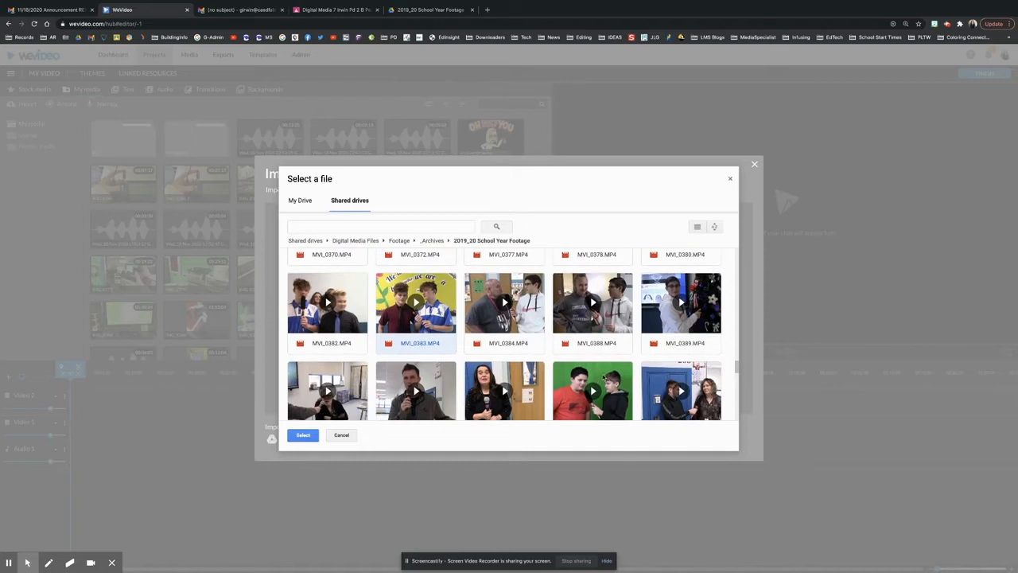
{"action": "left_click", "coordinate": [497, 354]}
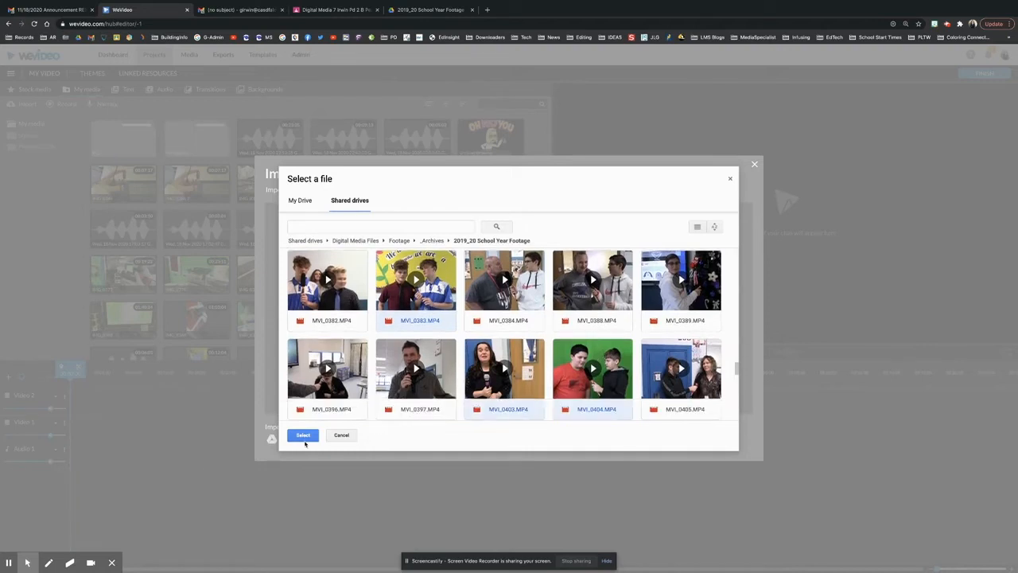
{"action": "scroll", "coordinate": [413, 271], "scroll_direction": "up", "scroll_amount": 5}
{"action": "scroll", "coordinate": [413, 271], "scroll_direction": "down", "scroll_amount": 5}
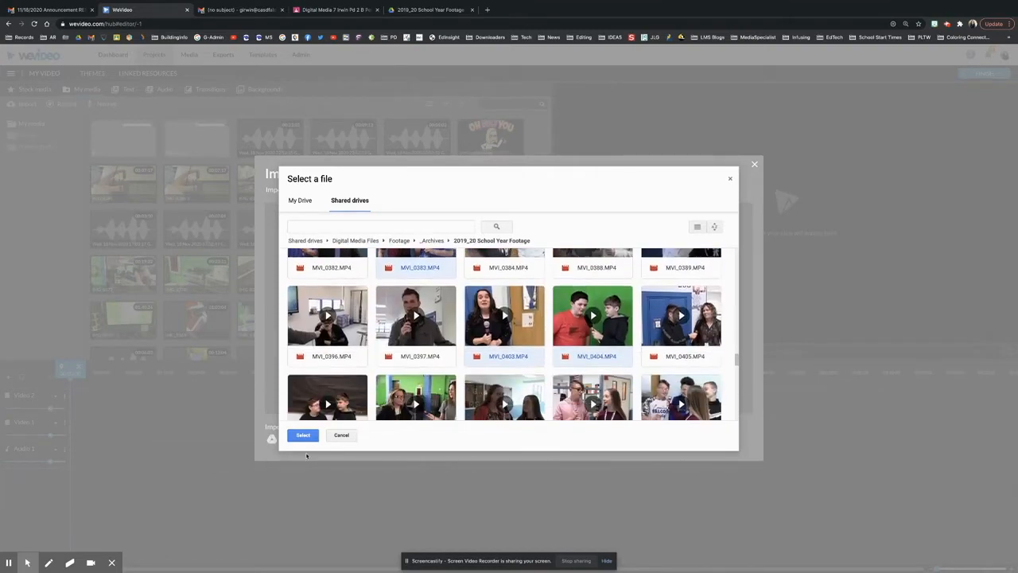
{"action": "left_click", "coordinate": [303, 435]}
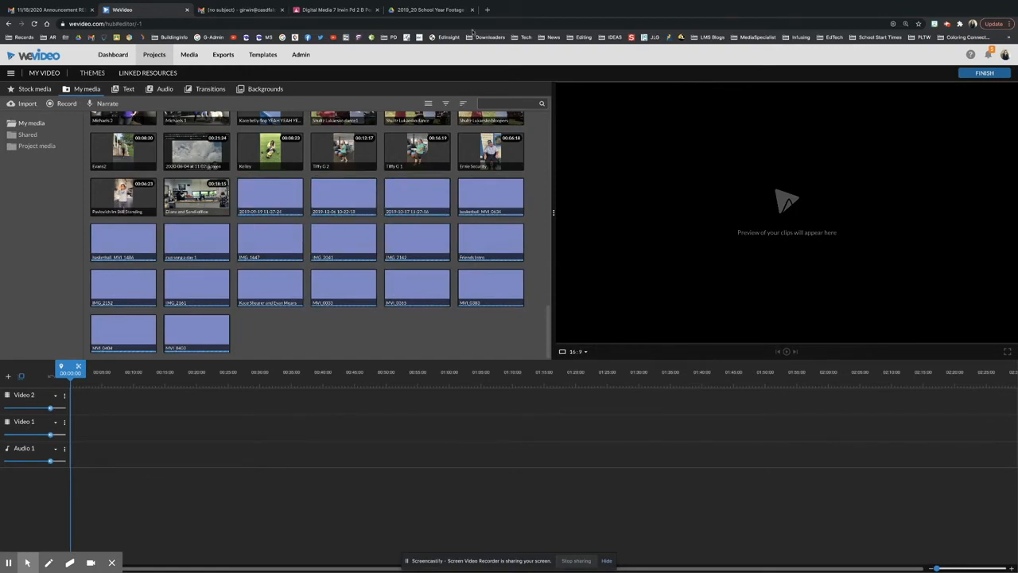
Look through the 2019_20 School Year Footage folder in Google Drive and return to the WeVideo editor
{"action": "left_click", "coordinate": [445, 10]}
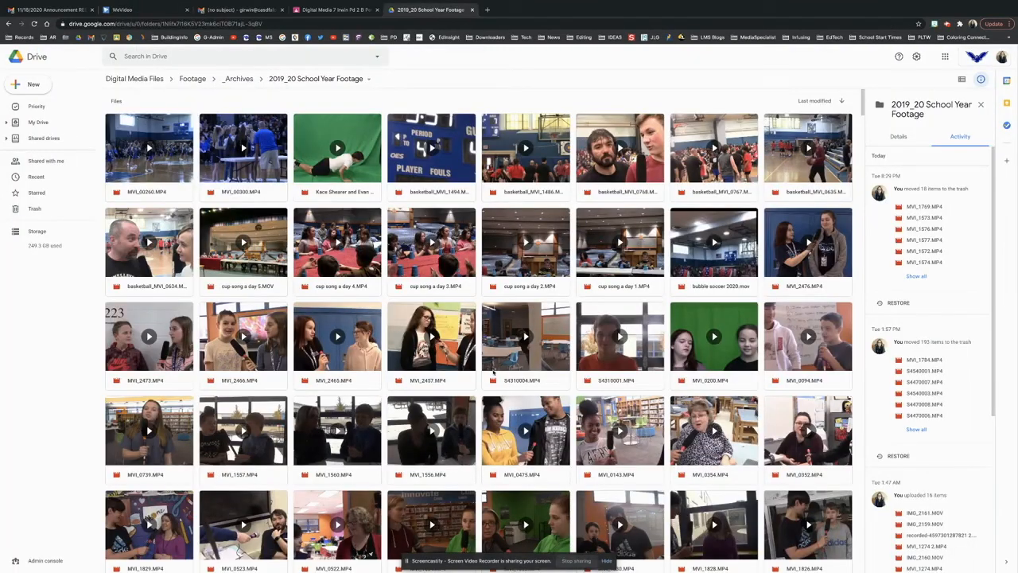
{"action": "scroll", "coordinate": [535, 422], "scroll_direction": "down", "scroll_amount": 5}
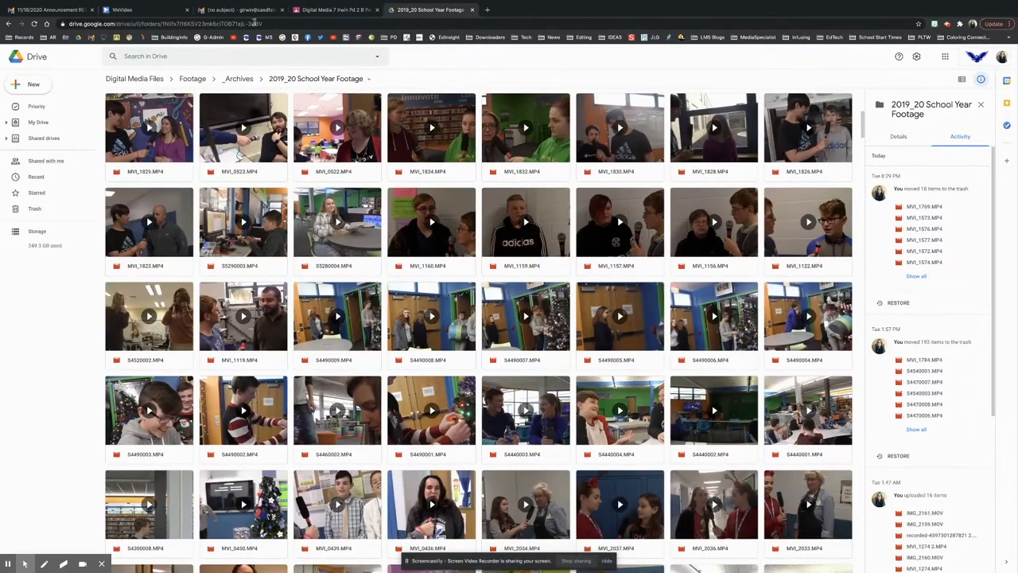
{"action": "left_click", "coordinate": [147, 10]}
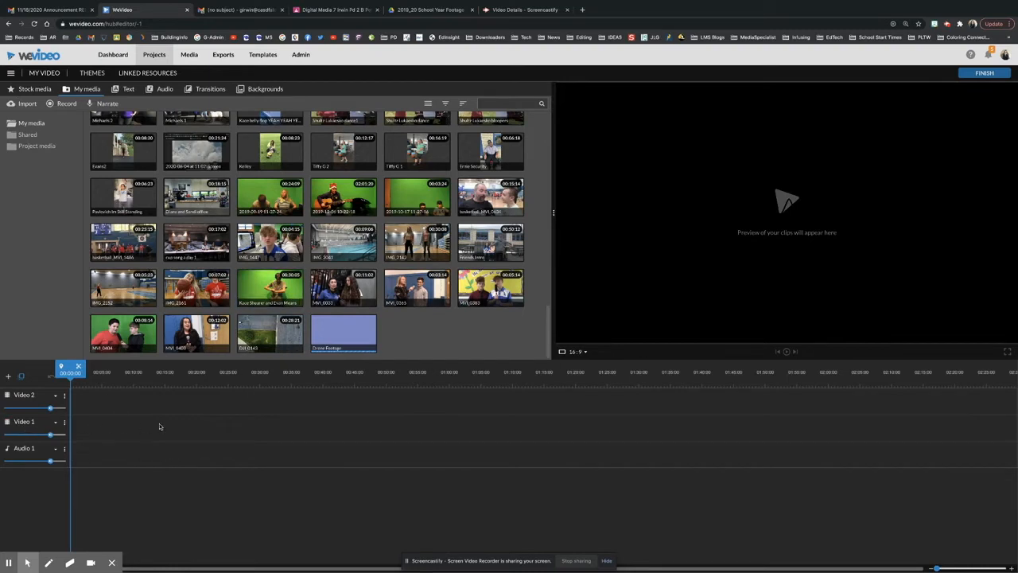
Place the IMG_2161 basketball clip on the Video 1 track and split it at 00:02:20
{"action": "left_click", "coordinate": [196, 286]}
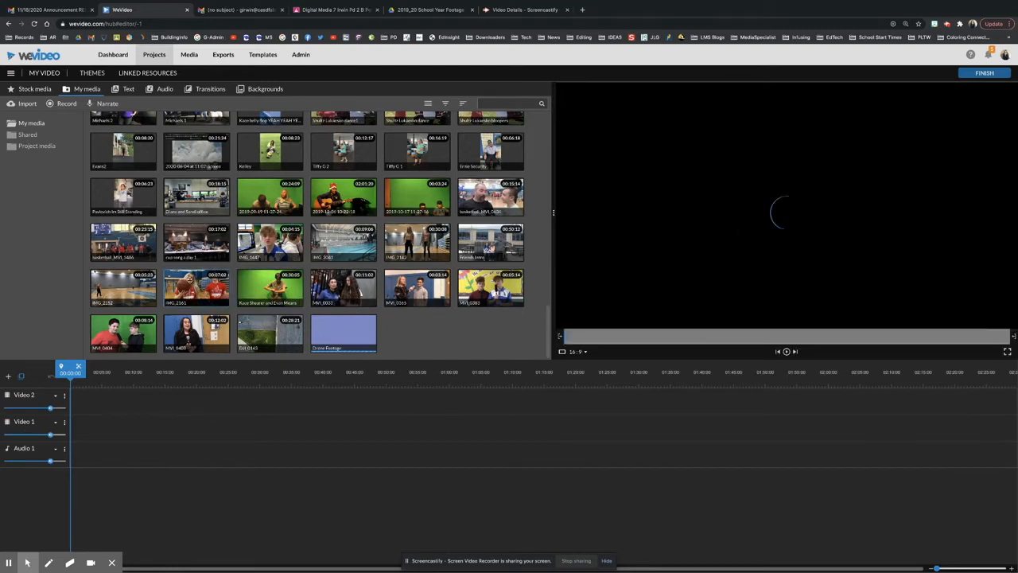
{"action": "left_click_drag", "start_coordinate": [197, 287], "coordinate": [87, 430]}
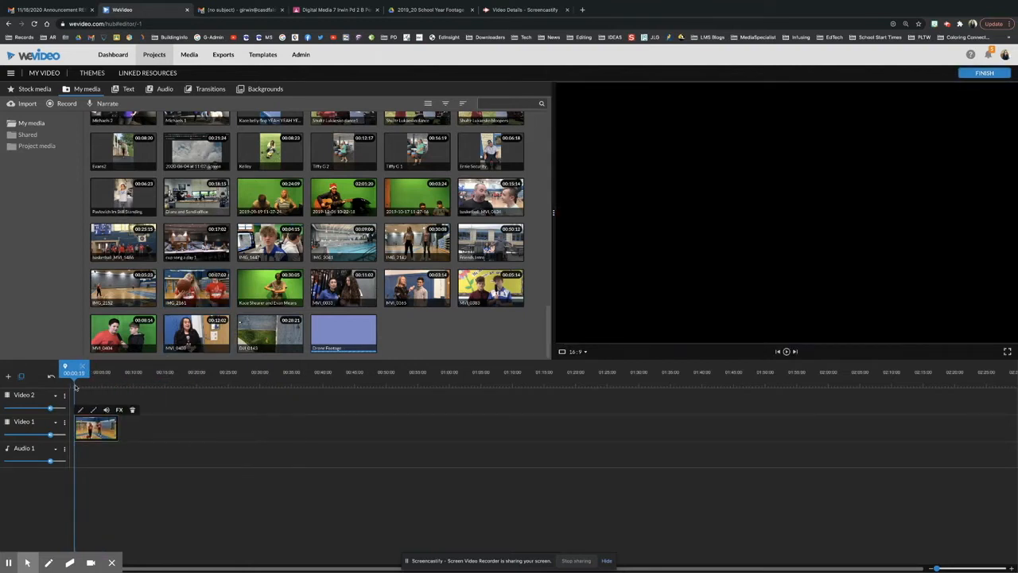
{"action": "key", "text": "space"}
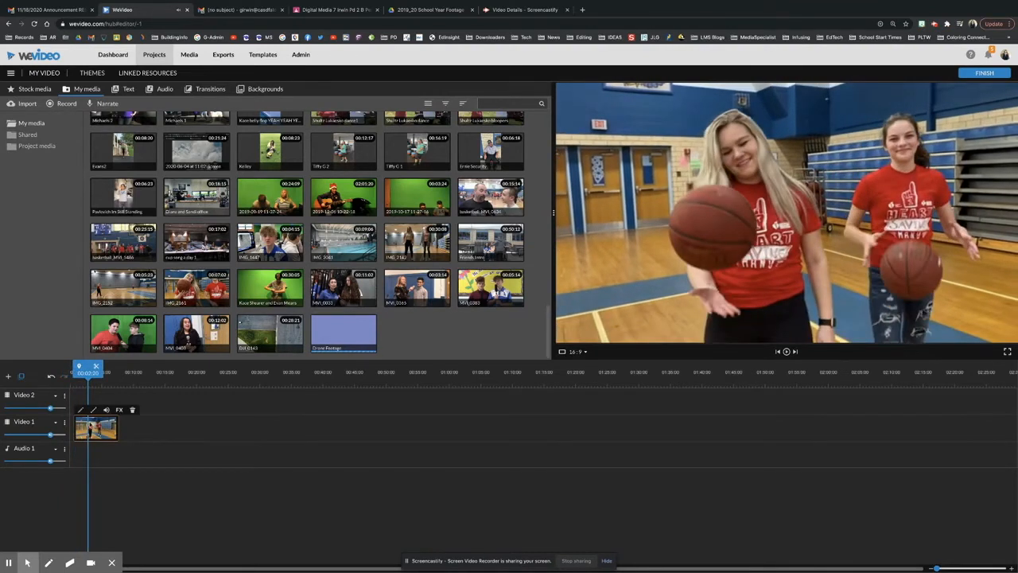
{"action": "left_click", "coordinate": [96, 368]}
Split the IMG_2161 clip again at about 00:02:10 and delete the part before that cut
{"action": "left_click_drag", "start_coordinate": [937, 568], "coordinate": [958, 568]}
{"action": "left_click_drag", "start_coordinate": [548, 387], "coordinate": [364, 393]}
{"action": "key", "text": "space"}
{"action": "key", "text": "space"}
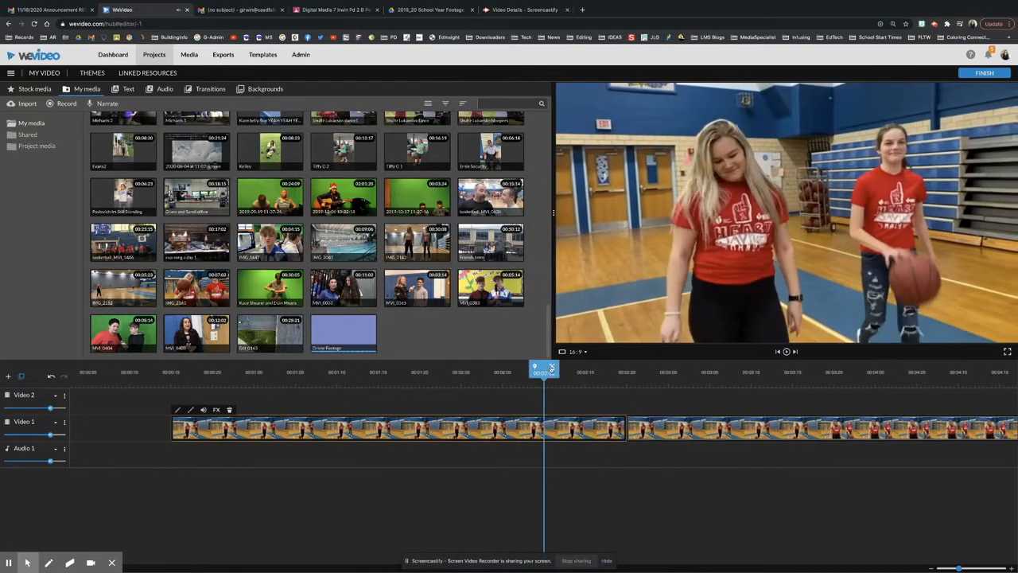
{"action": "left_click", "coordinate": [552, 366]}
{"action": "left_click", "coordinate": [488, 436]}
{"action": "key", "text": "Delete"}
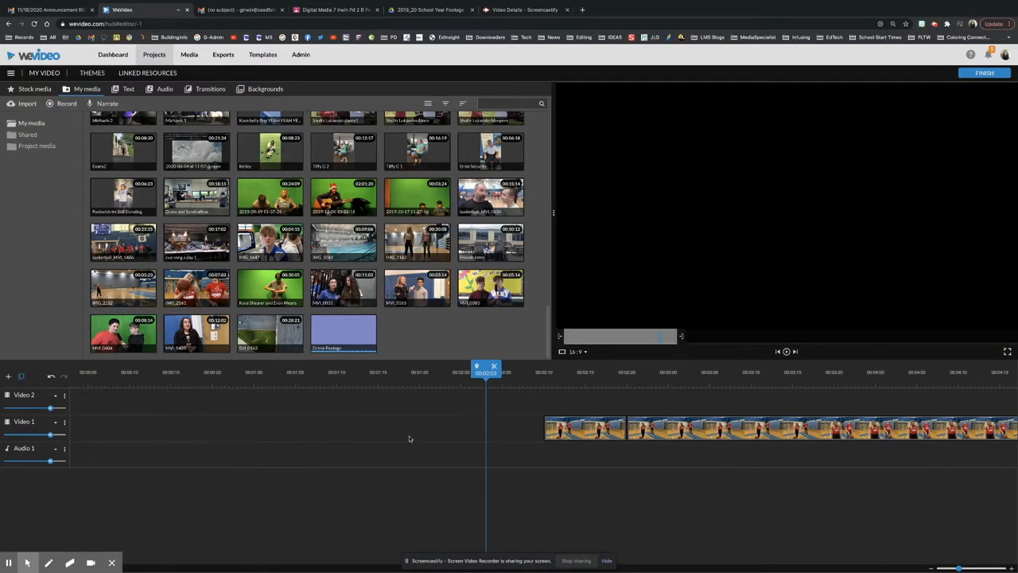
Remove the remainder after the short IMG_2161 piece, move that piece flush to the timeline start, and play it
{"action": "left_click", "coordinate": [696, 428]}
{"action": "left_click_drag", "start_coordinate": [697, 428], "coordinate": [134, 429]}
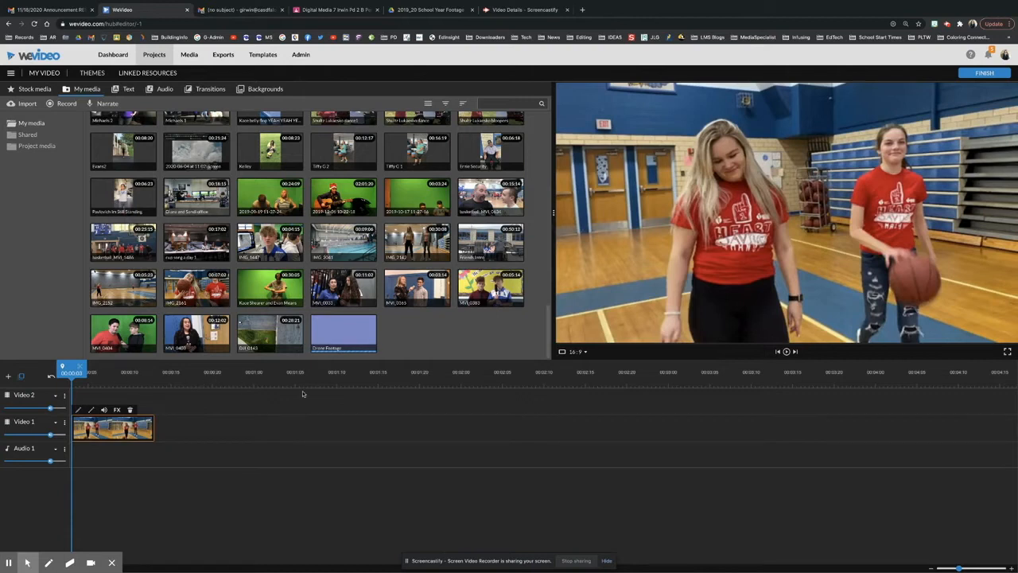
{"action": "left_click_drag", "start_coordinate": [959, 568], "coordinate": [972, 567]}
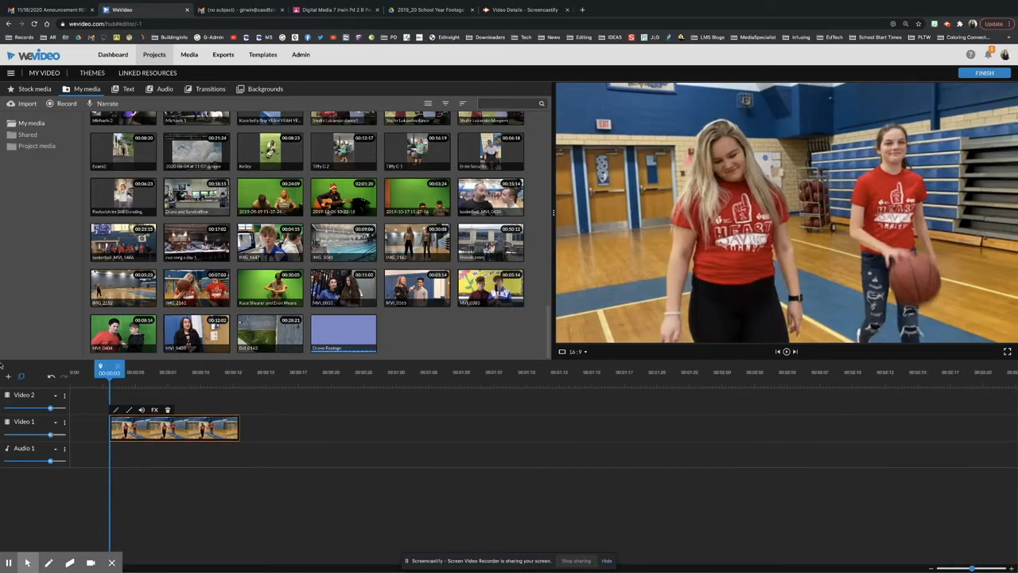
{"action": "left_click_drag", "start_coordinate": [162, 437], "coordinate": [122, 436]}
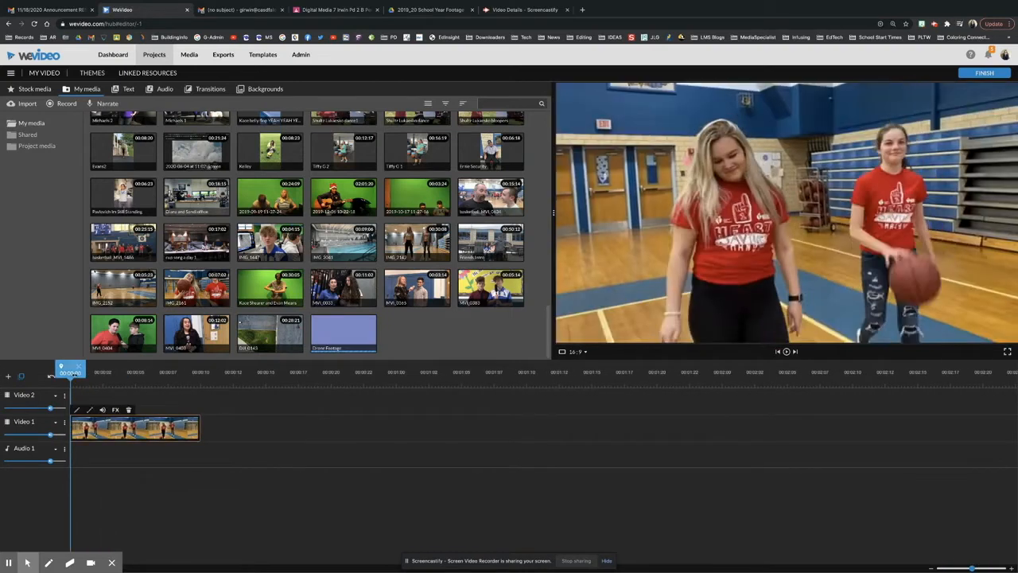
{"action": "left_click", "coordinate": [75, 376]}
{"action": "key", "text": "space"}
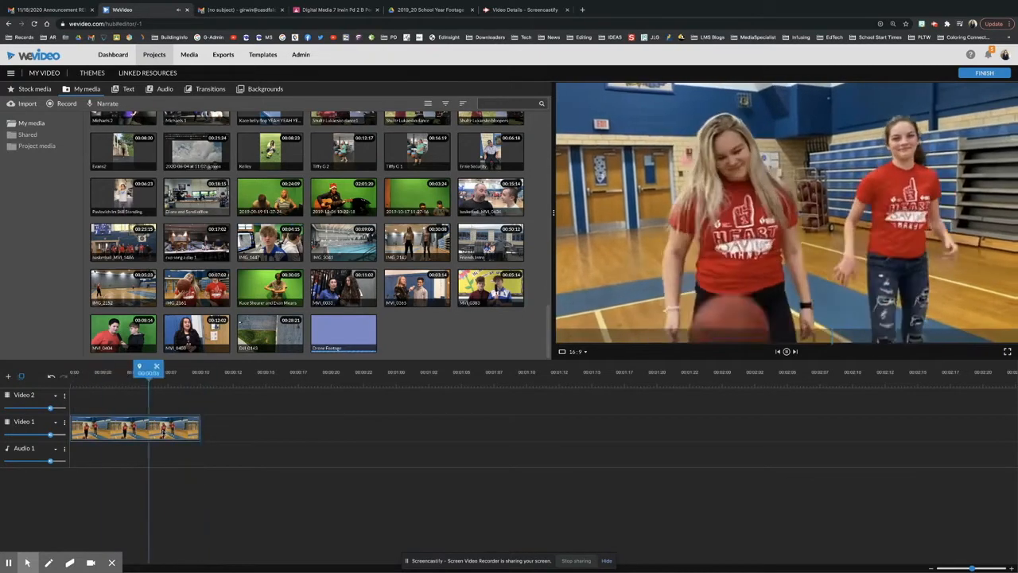
Place basketball_MVI_0634 after the first clip on Video 1, split it at about 00:04:02, and delete its opening part
{"action": "left_click_drag", "start_coordinate": [491, 196], "coordinate": [220, 436]}
{"action": "key", "text": "space"}
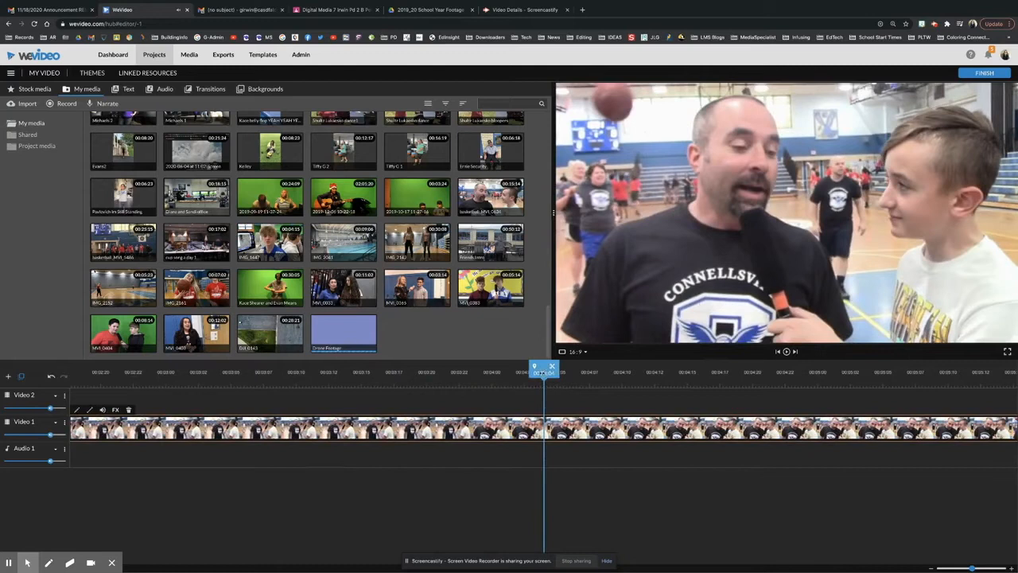
{"action": "left_click_drag", "start_coordinate": [551, 367], "coordinate": [531, 371]}
{"action": "left_click", "coordinate": [532, 368]}
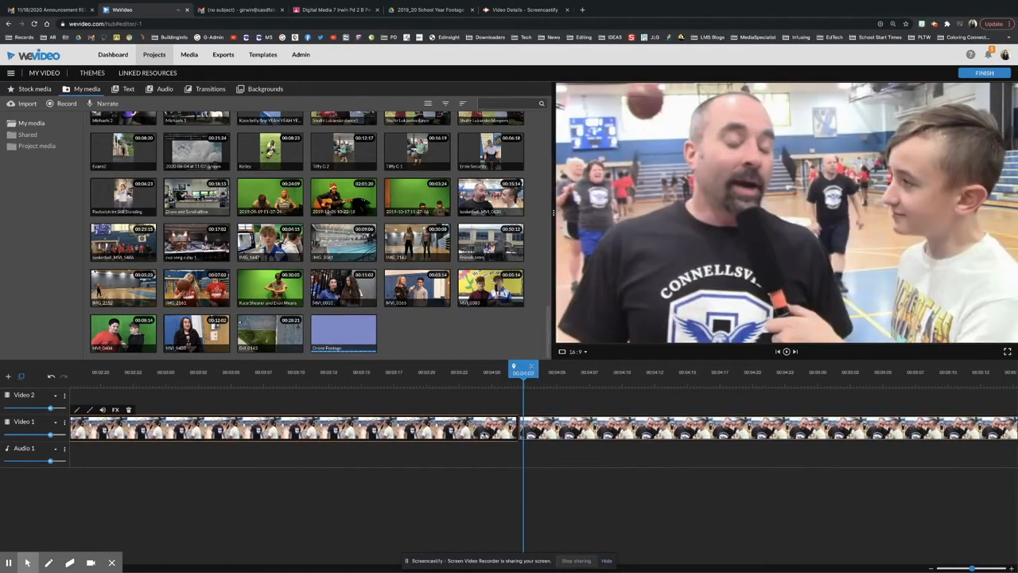
{"action": "key", "text": "Delete"}
Move the remaining basketball_MVI_0634 clip up against the end of the first clip on Video 1
{"action": "left_click_drag", "start_coordinate": [558, 430], "coordinate": [46, 442]}
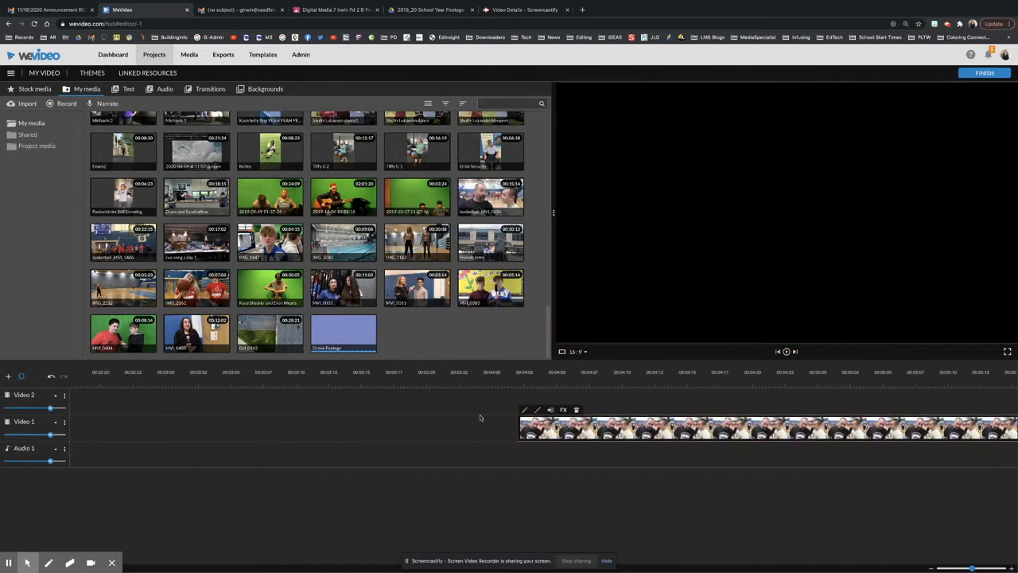
{"action": "left_click_drag", "start_coordinate": [546, 430], "coordinate": [414, 432]}
{"action": "left_click_drag", "start_coordinate": [971, 568], "coordinate": [943, 569]}
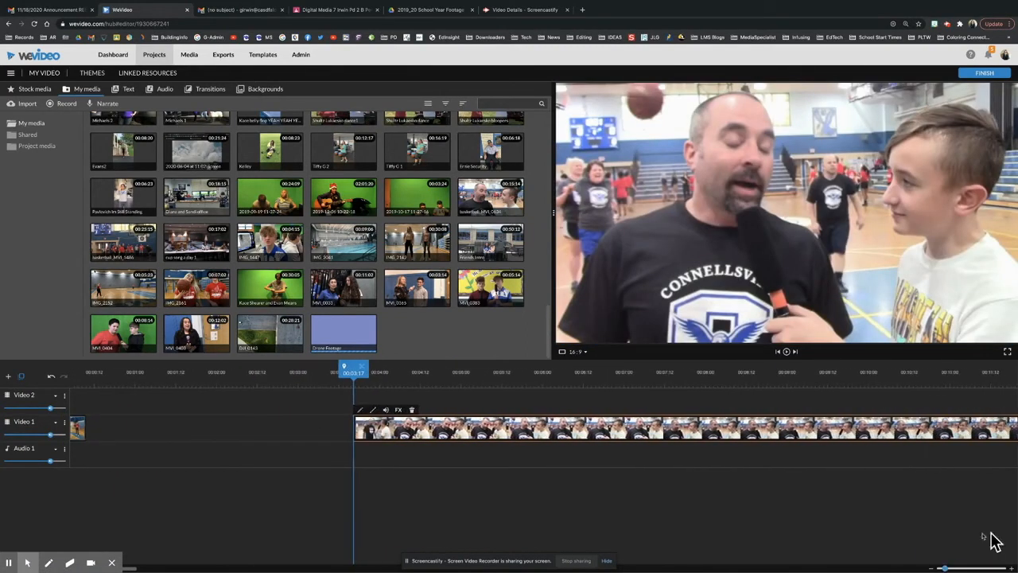
{"action": "left_click_drag", "start_coordinate": [398, 425], "coordinate": [236, 428]}
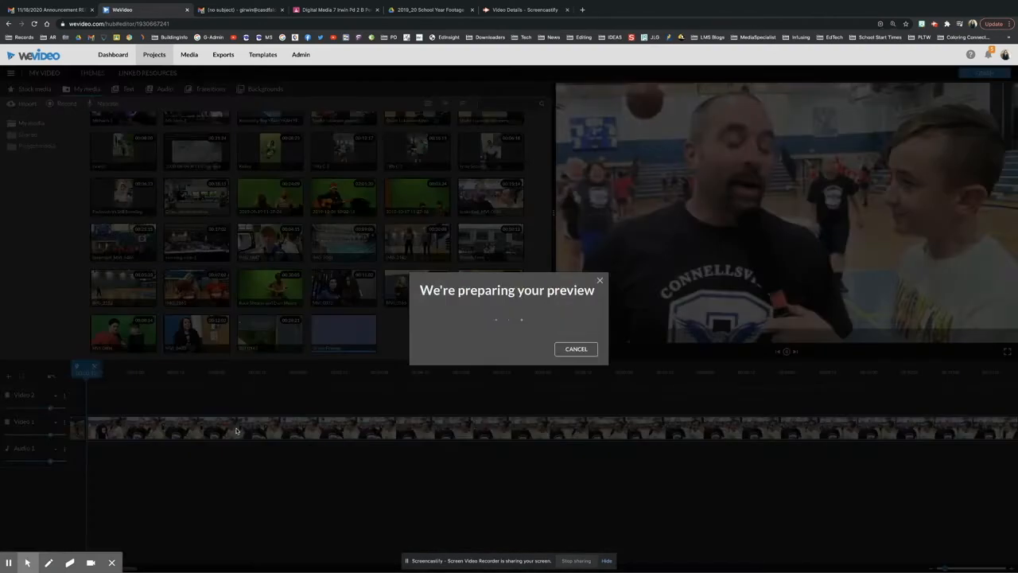
Split the basketball_MVI_0634 clip at 00:01:21 and delete everything after the cut
{"action": "left_click", "coordinate": [220, 371]}
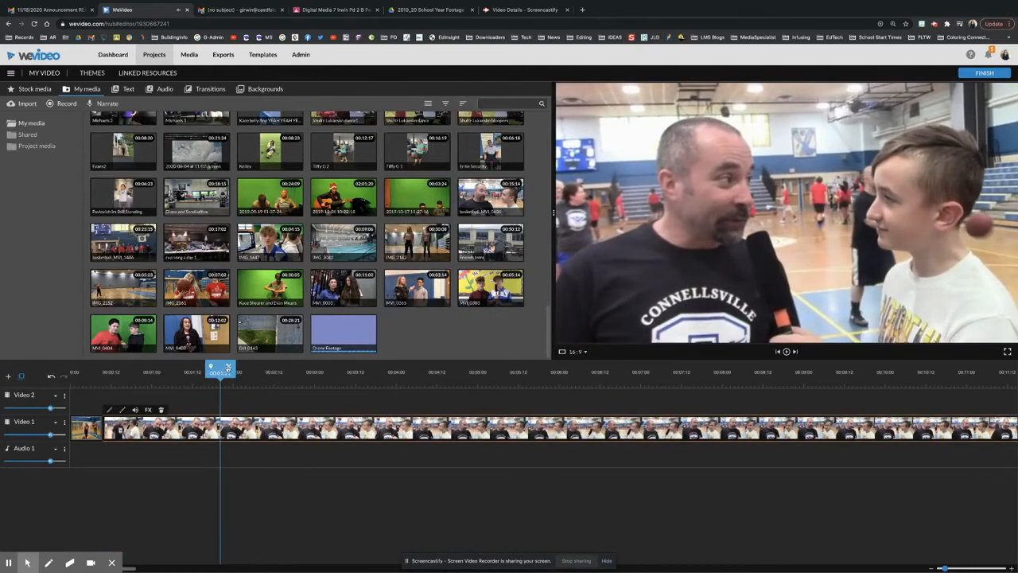
{"action": "left_click", "coordinate": [229, 366]}
{"action": "left_click", "coordinate": [243, 432]}
{"action": "key", "text": "Delete"}
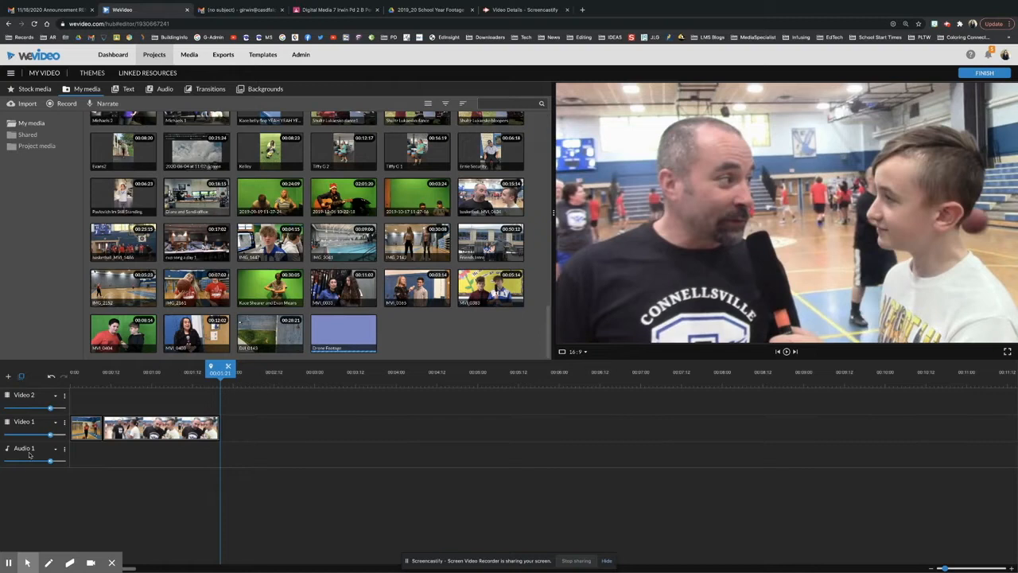
Turn the Video 1 track volume down to zero and return the playhead to the timeline start
{"action": "left_click_drag", "start_coordinate": [50, 434], "coordinate": [5, 435]}
{"action": "left_click_drag", "start_coordinate": [237, 378], "coordinate": [67, 384]}
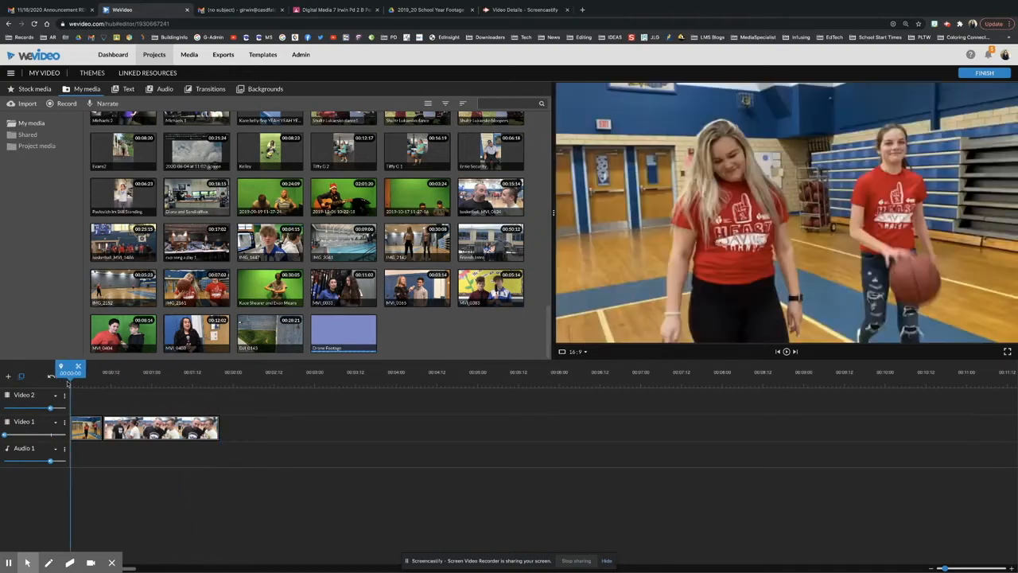
Play the two clips from the start and trim the end of the basketball_MVI_0634 clip back to 00:01:04
{"action": "key", "text": "space"}
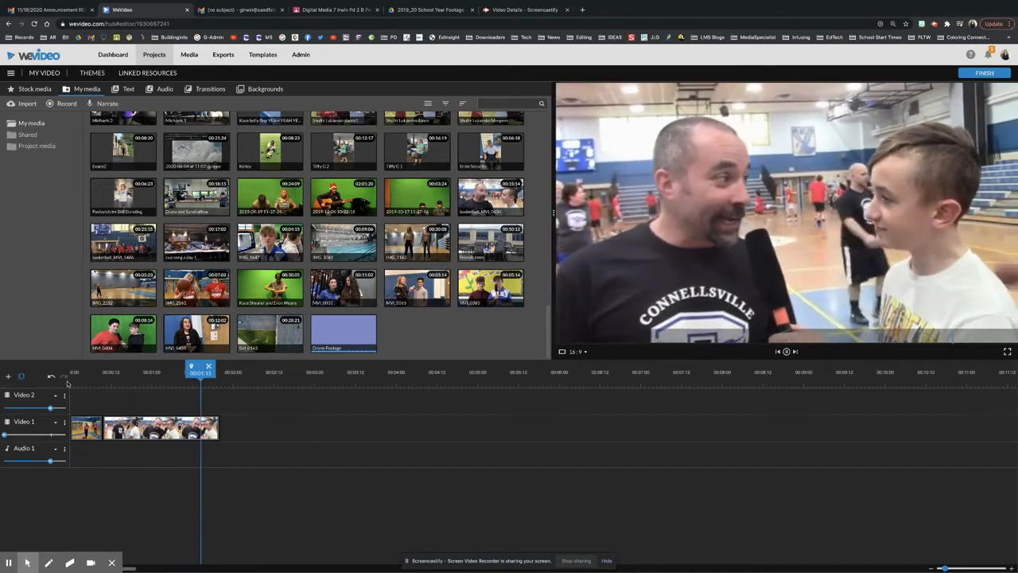
{"action": "left_click", "coordinate": [207, 428]}
{"action": "left_click", "coordinate": [217, 428]}
{"action": "left_click_drag", "start_coordinate": [219, 428], "coordinate": [165, 428]}
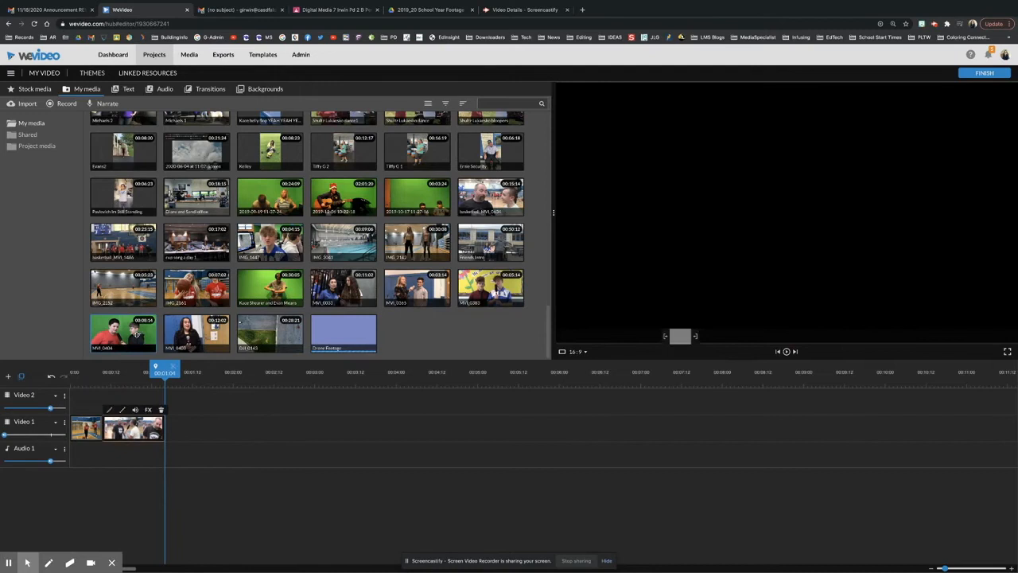
Place cup song a day 1 after the basketball clip on Video 1 and cut away its opening up to 00:06:01
{"action": "left_click", "coordinate": [213, 240]}
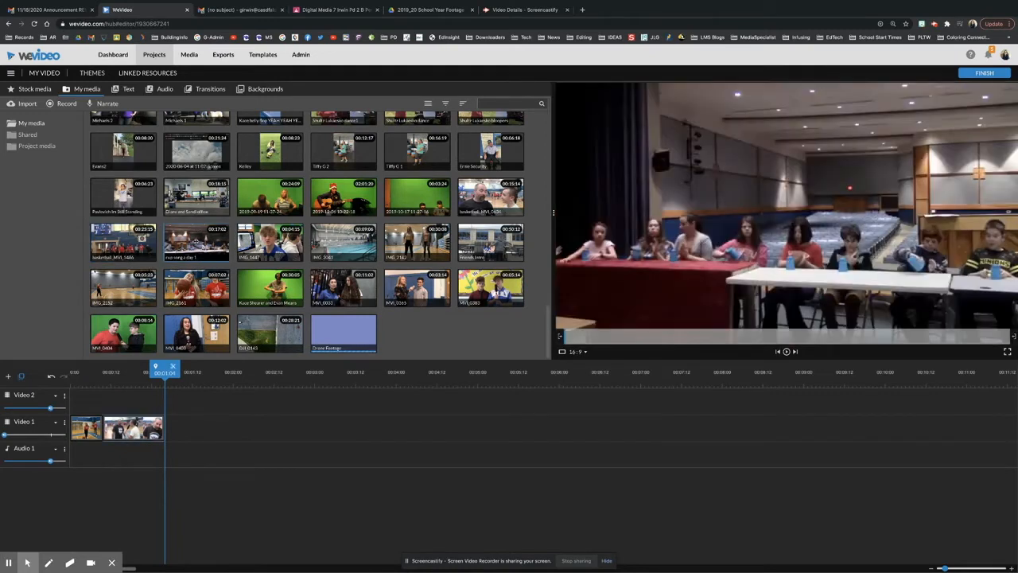
{"action": "left_click_drag", "start_coordinate": [231, 340], "coordinate": [166, 380]}
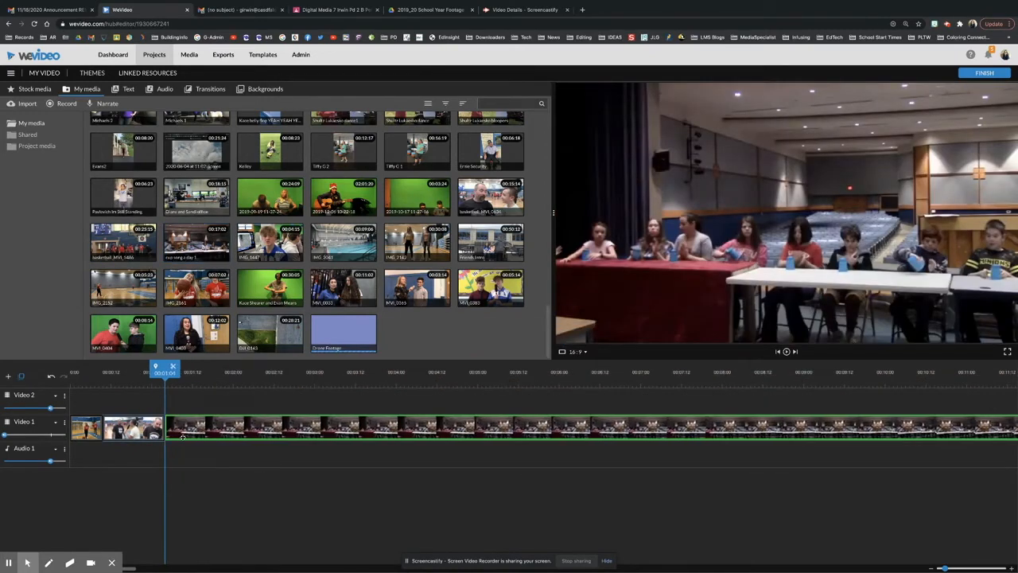
{"action": "left_click", "coordinate": [448, 371]}
{"action": "key", "text": "space"}
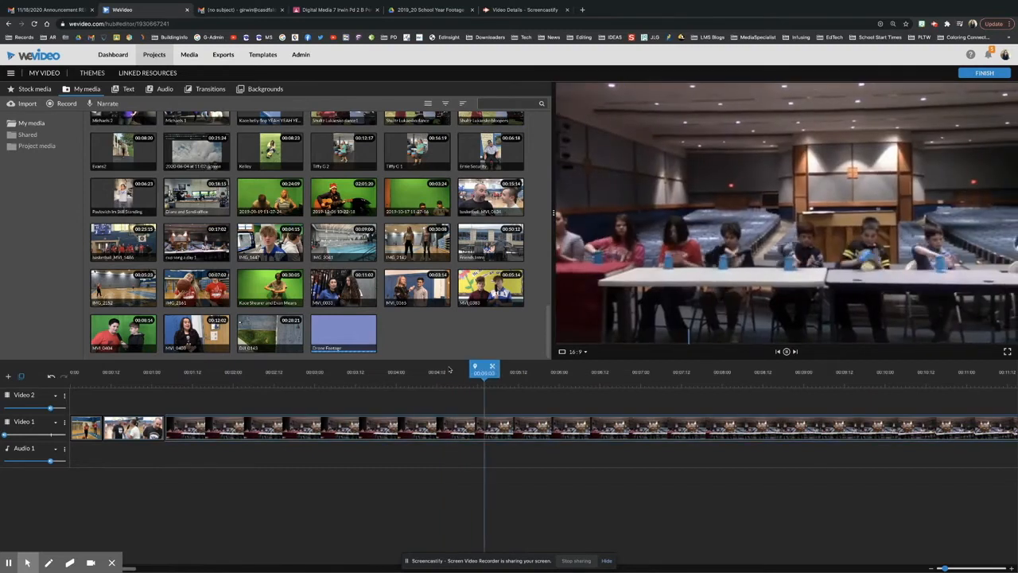
{"action": "key", "text": "space"}
{"action": "key", "text": "s"}
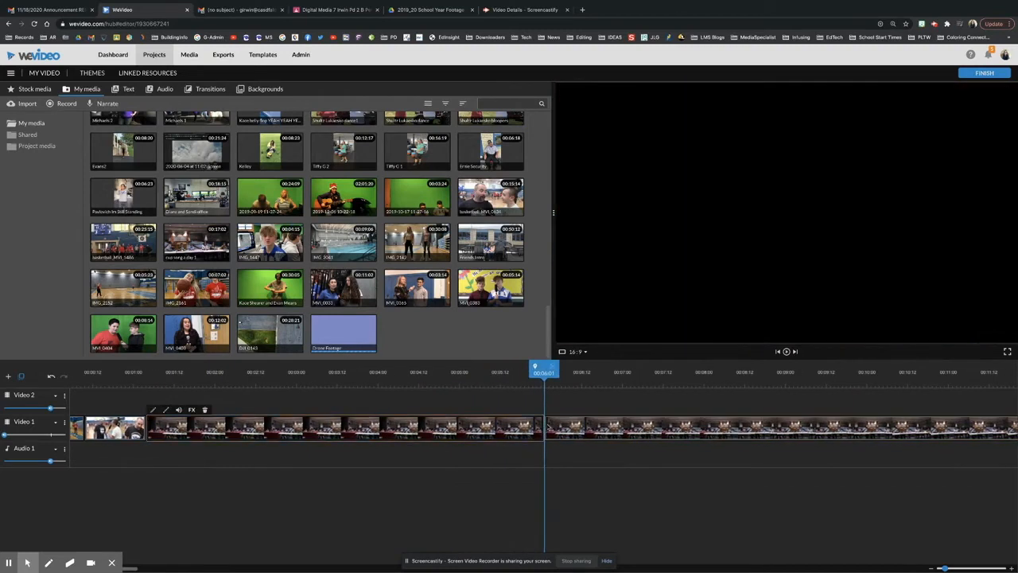
{"action": "left_click", "coordinate": [491, 433]}
{"action": "key", "text": "Delete"}
Move the remaining cup song clip up against the basketball clip and cut off everything after a short excerpt
{"action": "left_click_drag", "start_coordinate": [574, 427], "coordinate": [174, 435]}
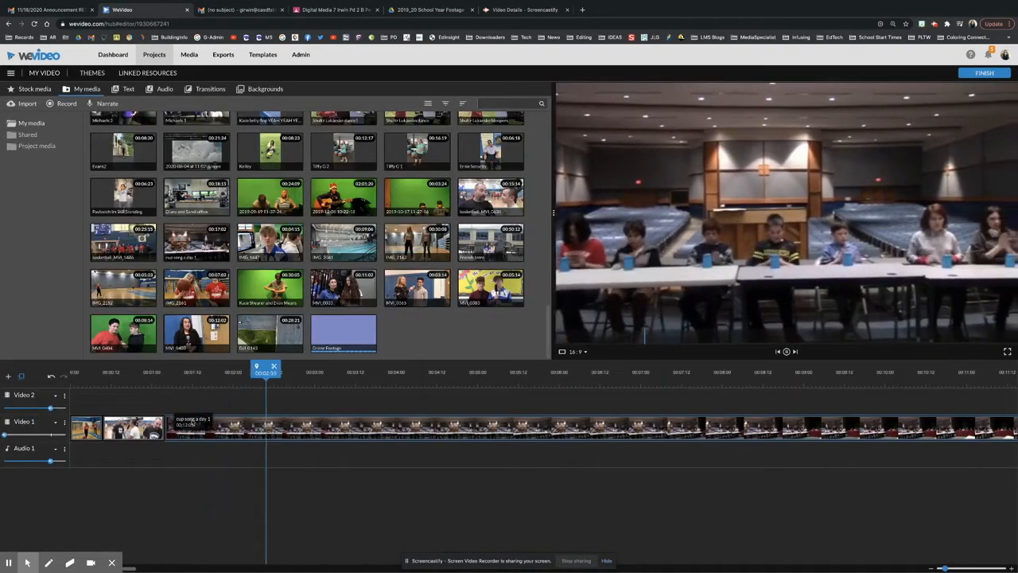
{"action": "left_click", "coordinate": [292, 367]}
{"action": "left_click", "coordinate": [313, 430]}
{"action": "key", "text": "Delete"}
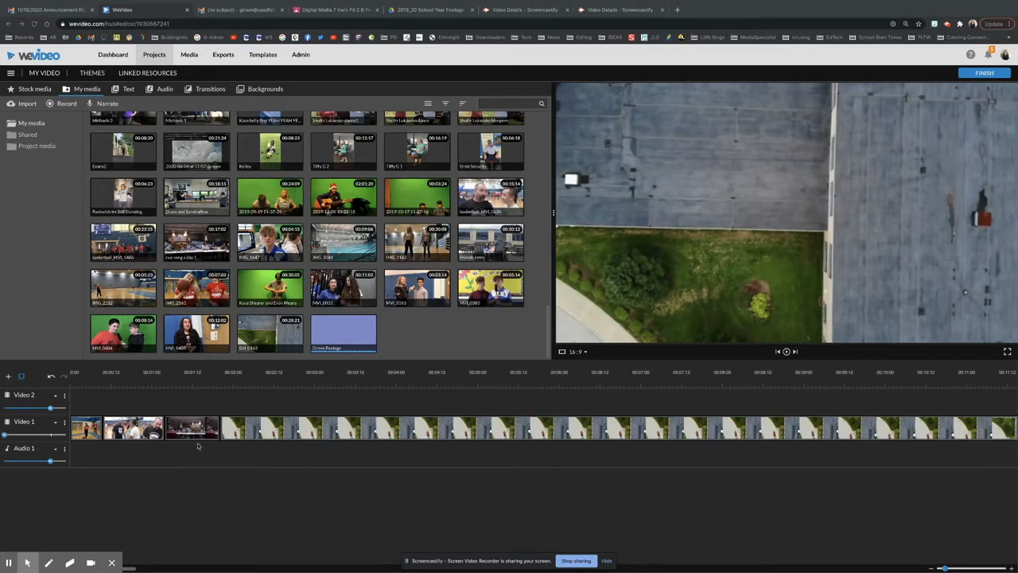
Add a video track named Video 3 and move the three trimmed clips from Video 1 up to Video 2
{"action": "left_click", "coordinate": [7, 374]}
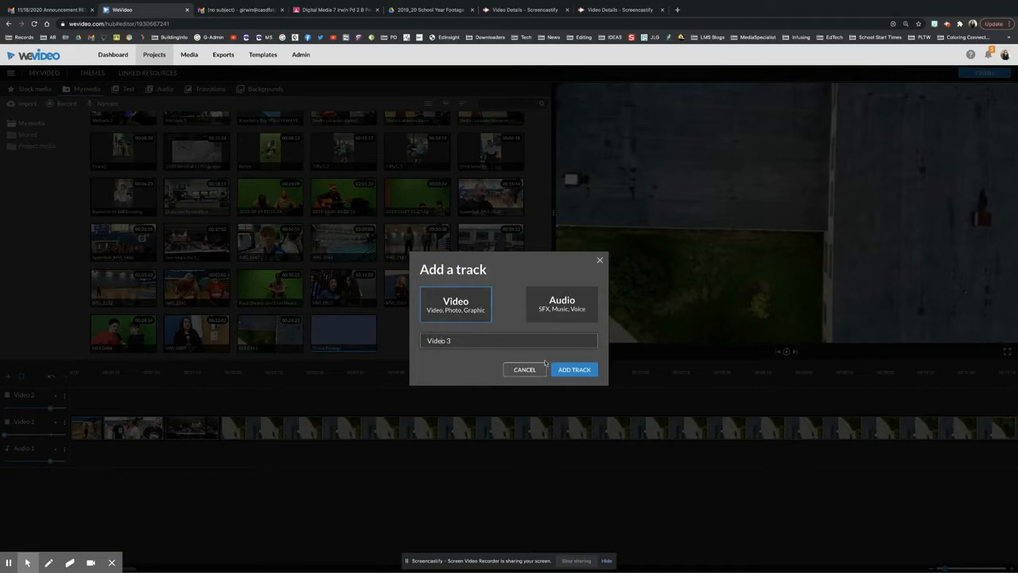
{"action": "left_click", "coordinate": [571, 371]}
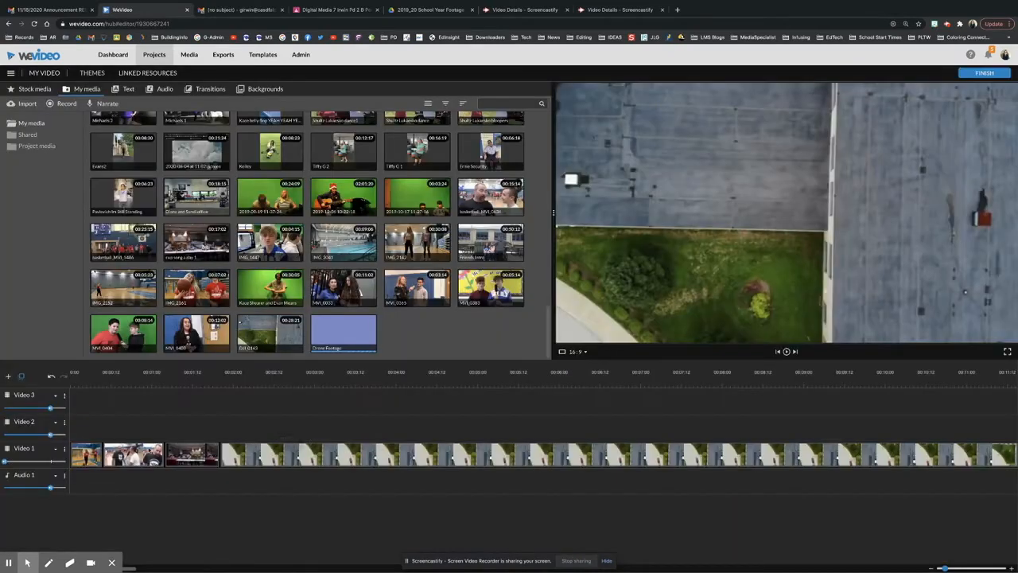
{"action": "left_click_drag", "start_coordinate": [82, 435], "coordinate": [205, 479]}
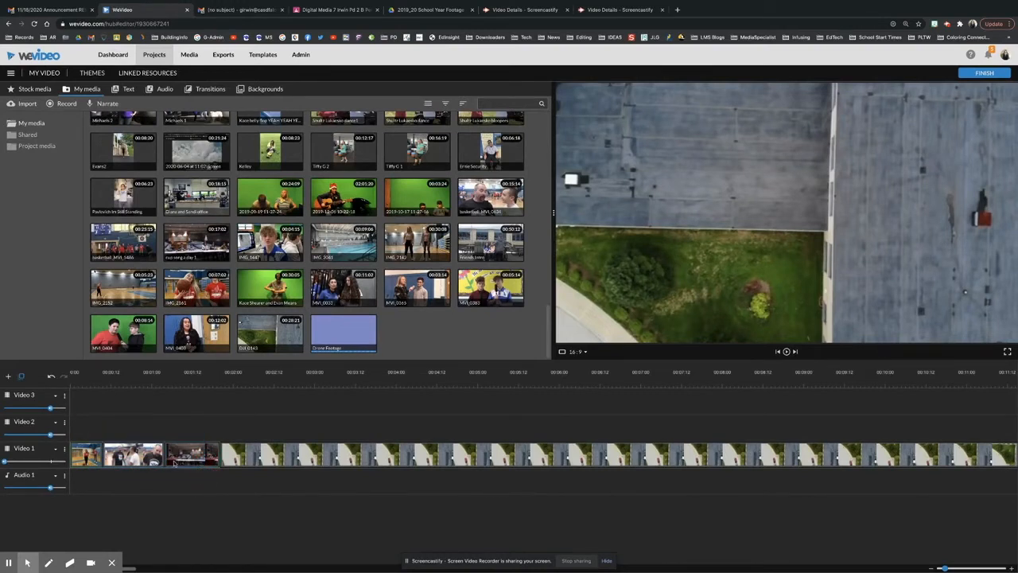
{"action": "left_click_drag", "start_coordinate": [127, 456], "coordinate": [127, 435]}
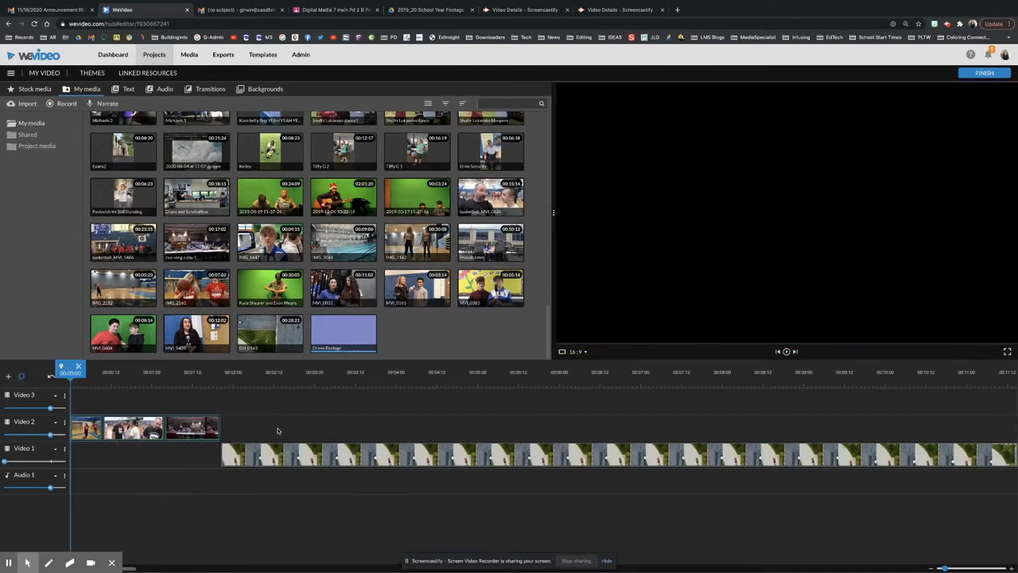
Move the drone clip to the start of Video 1 and turn the Video 2 track volume down to zero
{"action": "left_click_drag", "start_coordinate": [291, 454], "coordinate": [139, 459]}
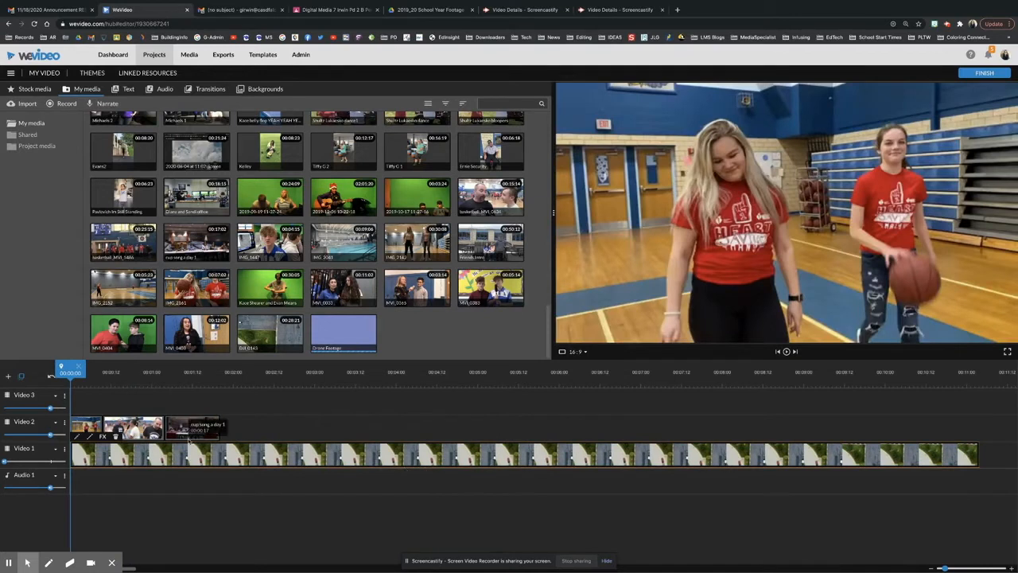
{"action": "key", "text": "space"}
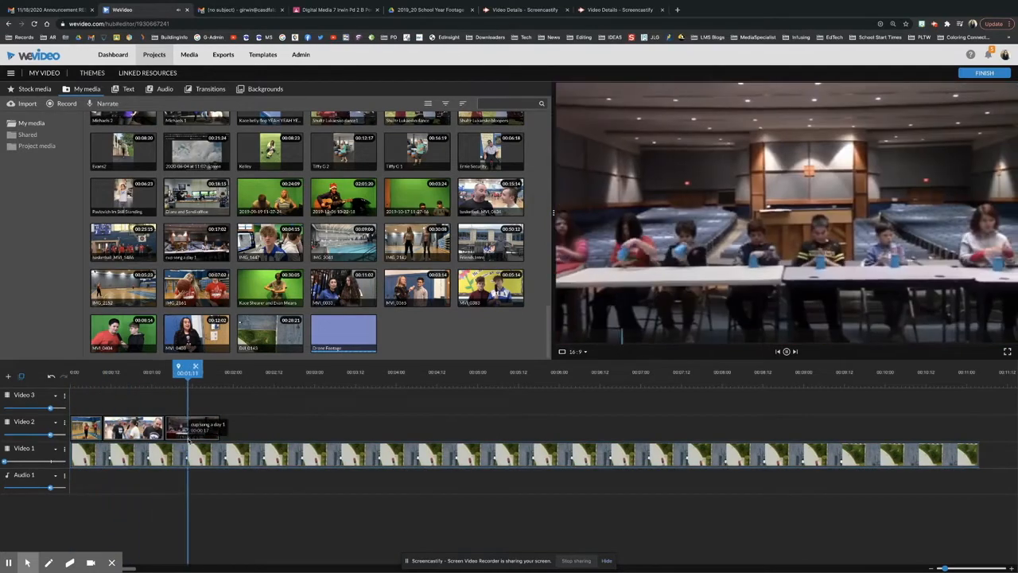
{"action": "left_click_drag", "start_coordinate": [50, 434], "coordinate": [4, 435]}
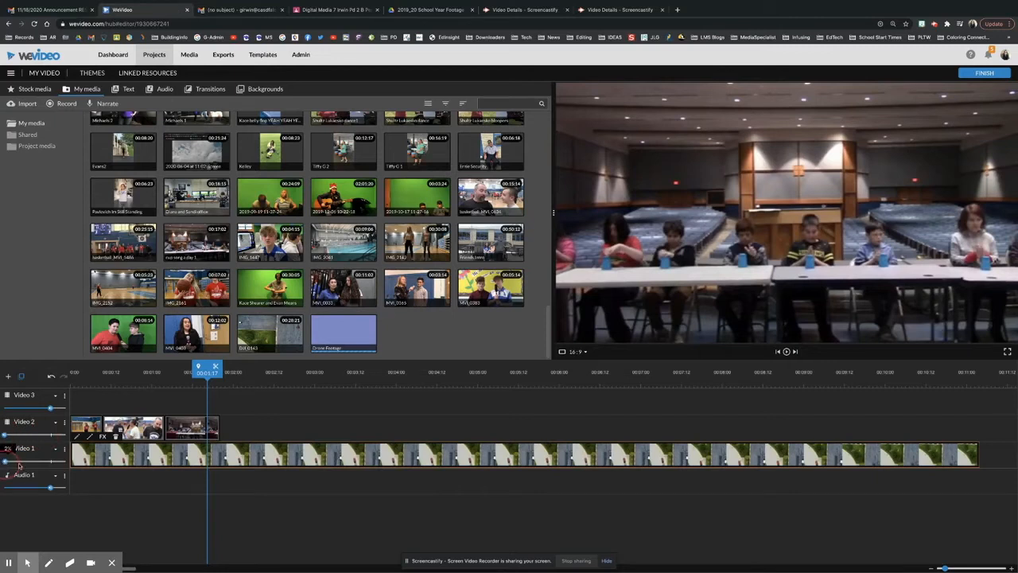
Play the timeline from the start to review the Video 2 clips over the drone footage
{"action": "left_click_drag", "start_coordinate": [207, 372], "coordinate": [49, 388]}
{"action": "key", "text": "space"}
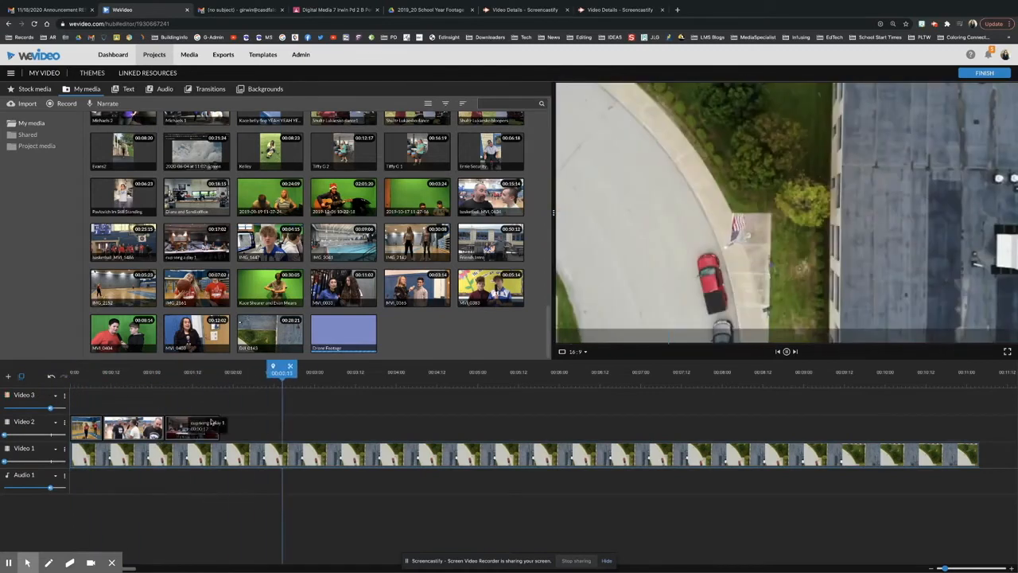
{"action": "mouse_move", "coordinate": [224, 468]}
{"action": "left_mouse_down"}
{"action": "mouse_move", "coordinate": [301, 414]}
{"action": "mouse_move", "coordinate": [286, 451]}
{"action": "mouse_move", "coordinate": [210, 457]}
{"action": "left_mouse_up"}
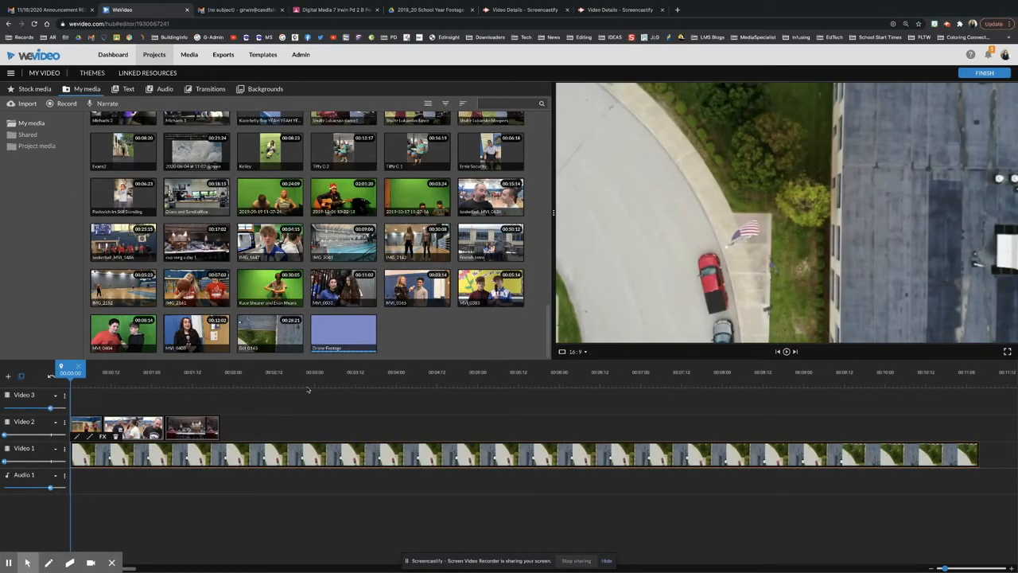
{"action": "left_click_drag", "start_coordinate": [343, 196], "coordinate": [232, 435]}
{"action": "key", "text": "space"}
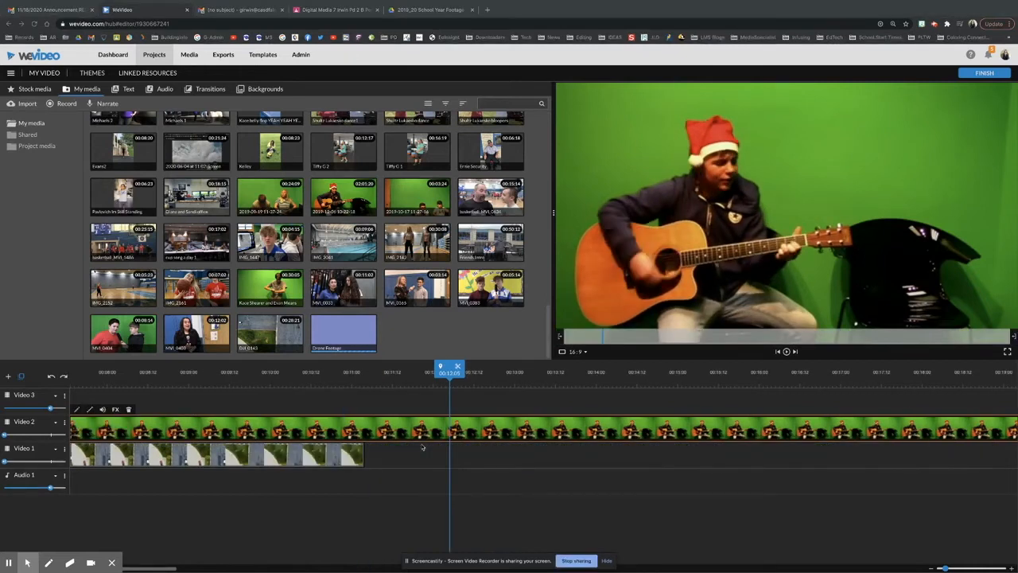
{"action": "scroll", "coordinate": [422, 447], "scroll_direction": "left", "scroll_amount": 8}
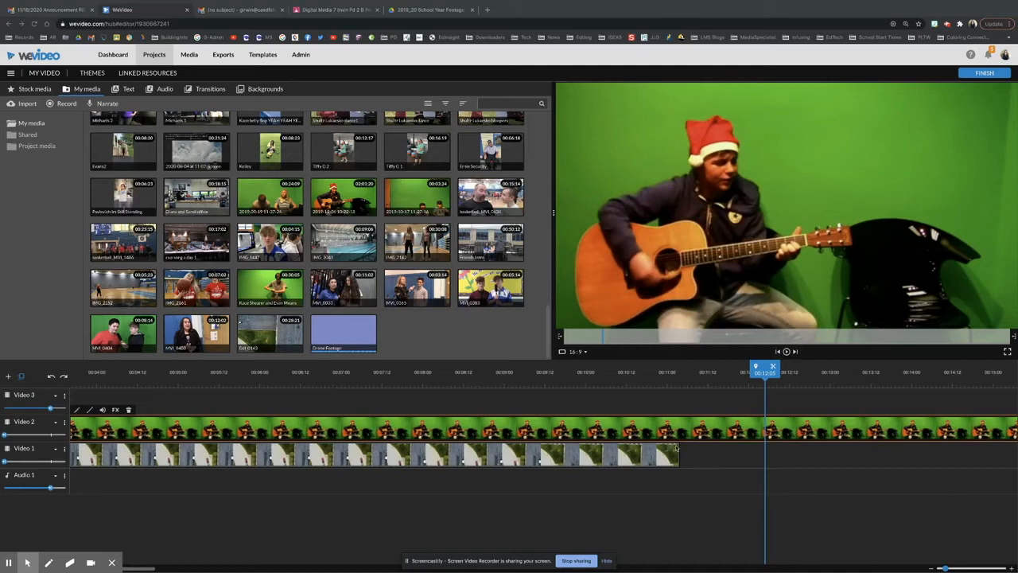
{"action": "scroll", "coordinate": [677, 448], "scroll_direction": "right", "scroll_amount": 20}
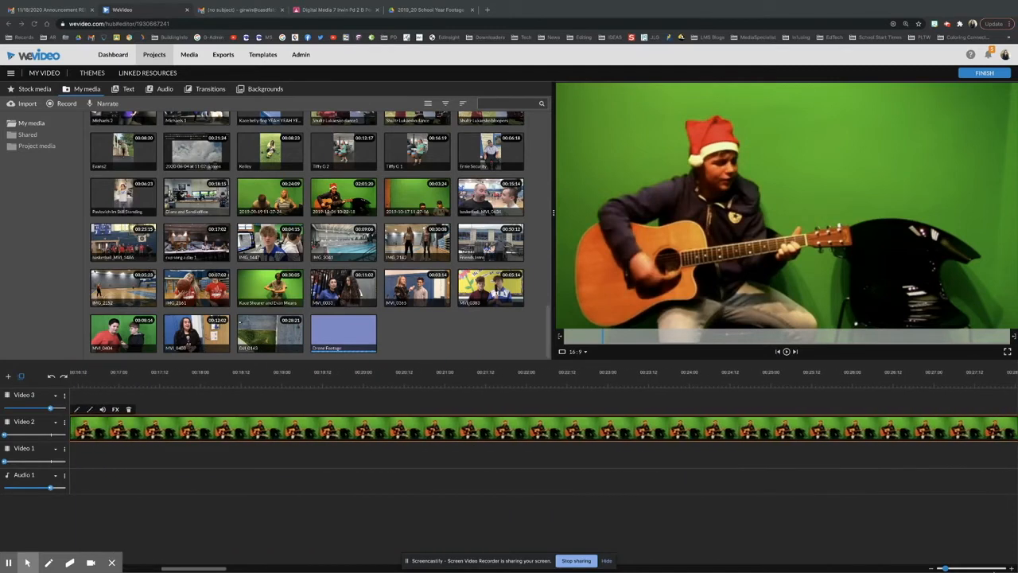
{"action": "left_click", "coordinate": [946, 570]}
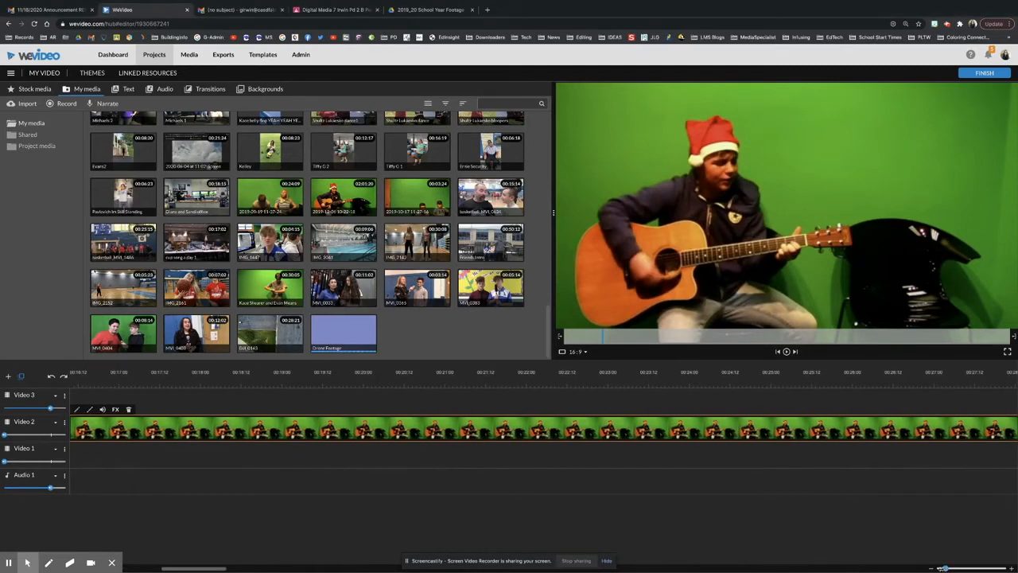
{"action": "left_click_drag", "start_coordinate": [942, 567], "coordinate": [939, 567]}
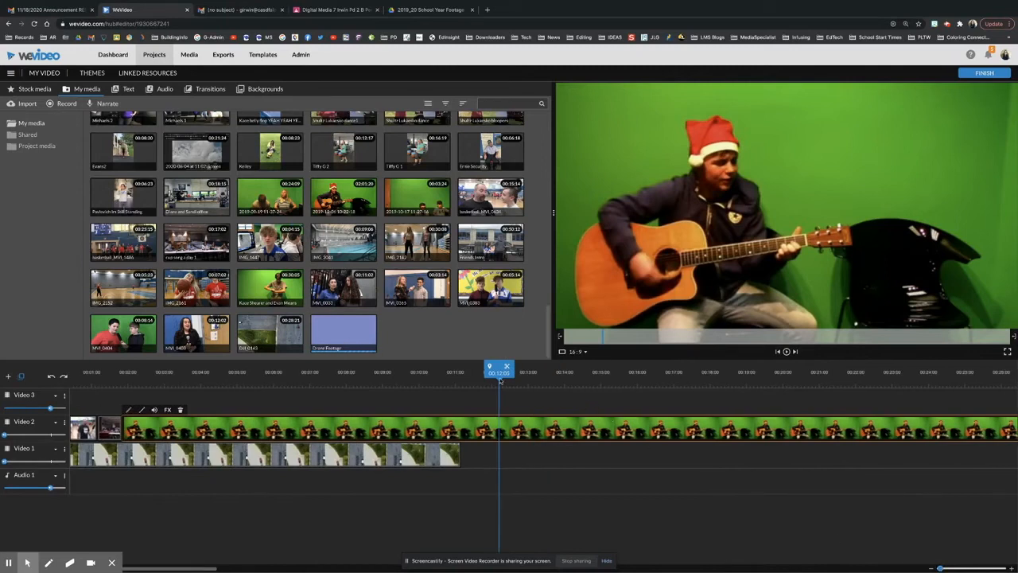
Split the guitar clip on Video 2 at 00:11:06 and delete the part before the cut
{"action": "left_click_drag", "start_coordinate": [499, 368], "coordinate": [426, 375]}
{"action": "key", "text": "space"}
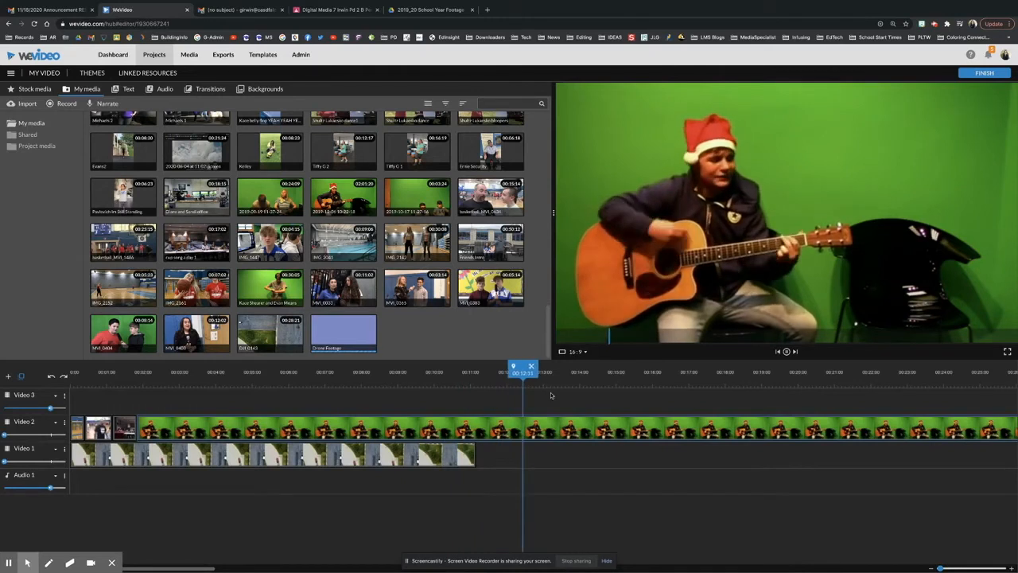
{"action": "key", "text": "space"}
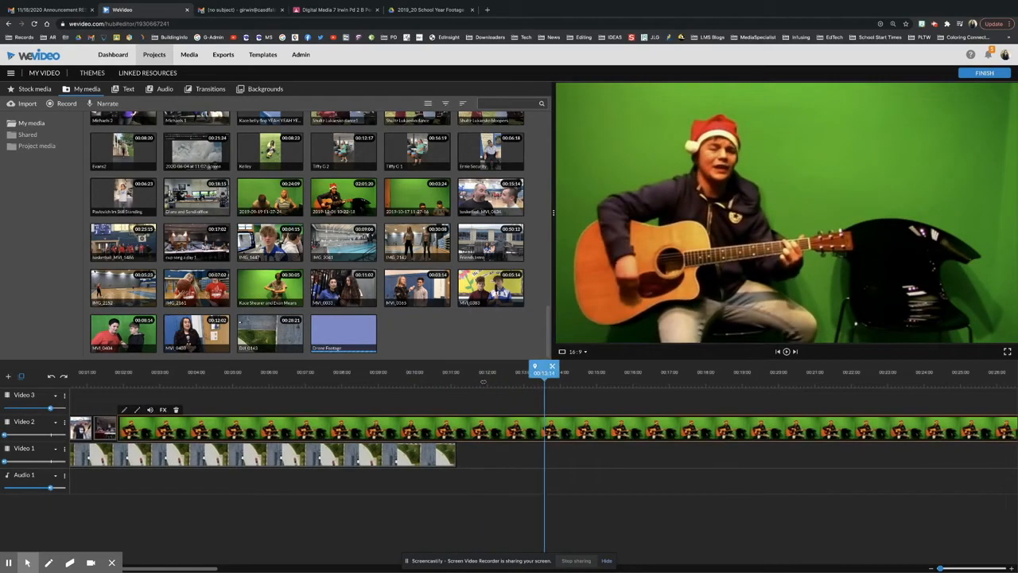
{"action": "left_click", "coordinate": [460, 382]}
{"action": "left_click", "coordinate": [467, 369]}
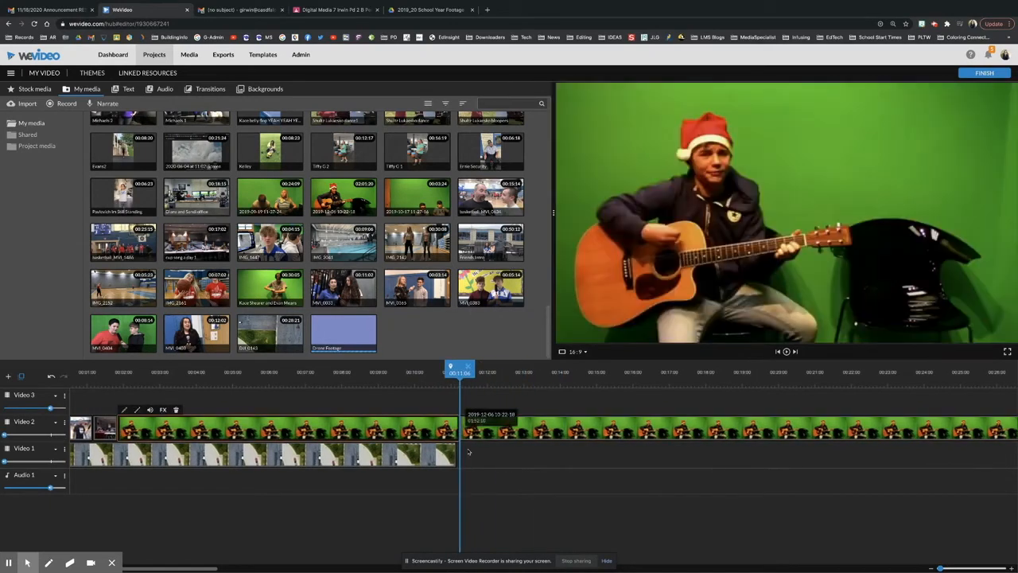
{"action": "left_click", "coordinate": [437, 430]}
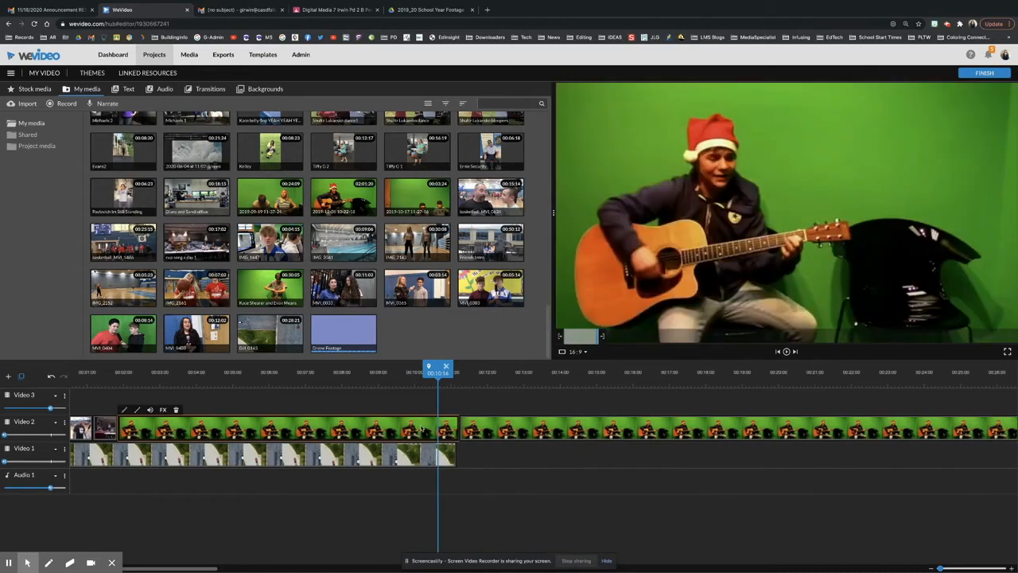
{"action": "key", "text": "Delete"}
Move the remaining guitar clip up against the cup song clip and cut off everything past a point just after 00:04:00
{"action": "left_click_drag", "start_coordinate": [519, 432], "coordinate": [178, 423]}
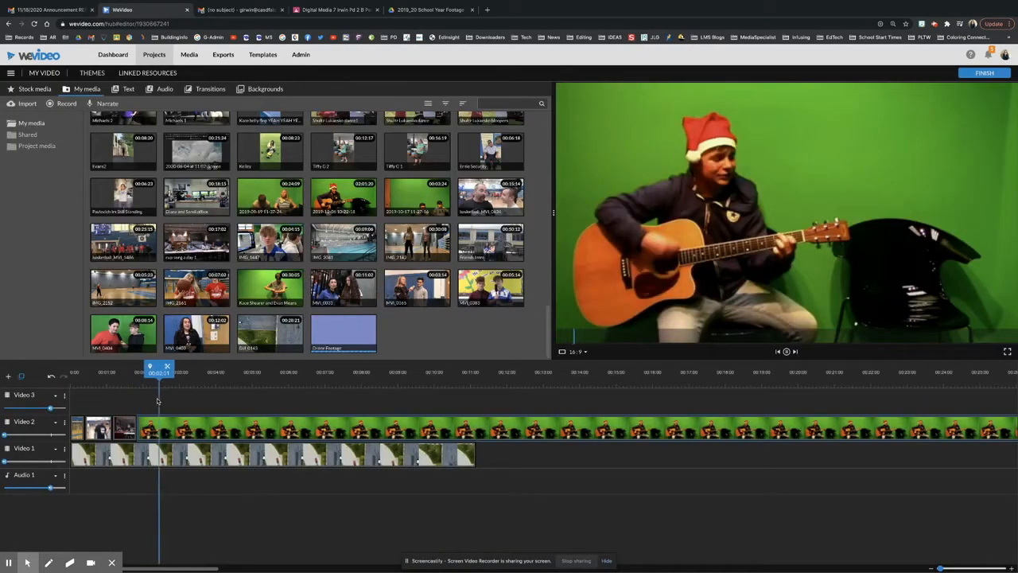
{"action": "key", "text": "space"}
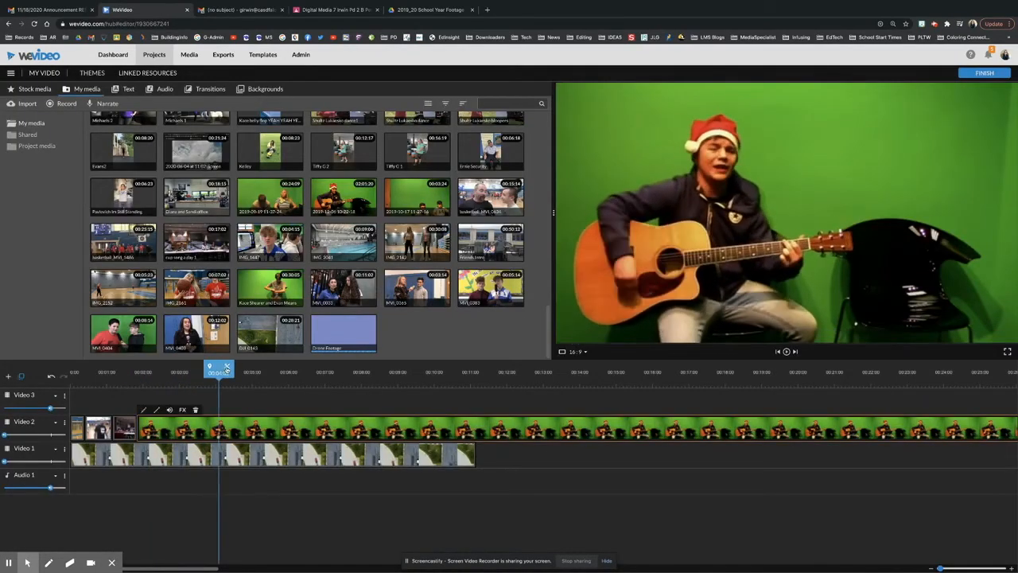
{"action": "left_click", "coordinate": [227, 369]}
{"action": "left_click", "coordinate": [251, 426]}
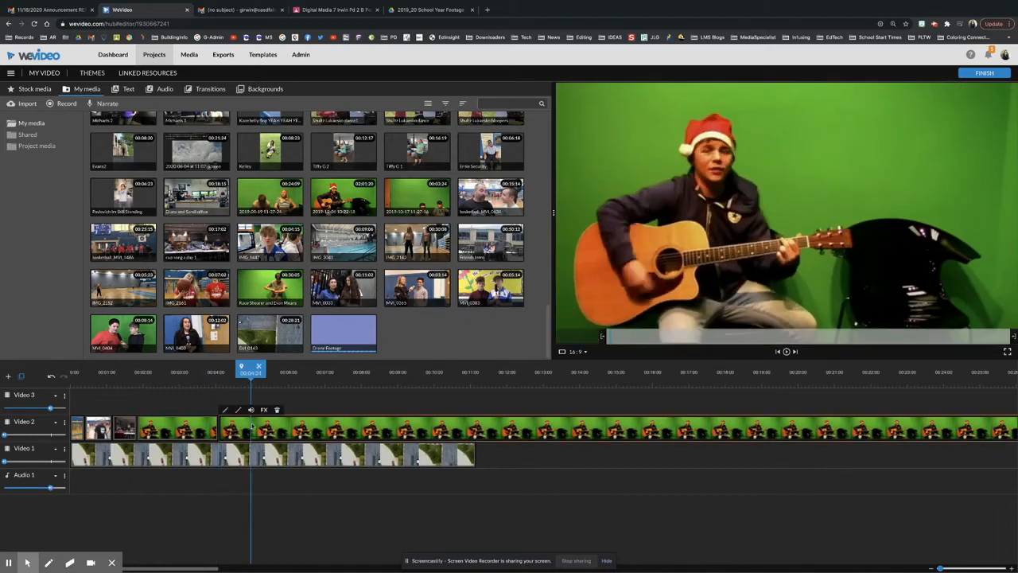
{"action": "key", "text": "Delete"}
Play the sequence from the start and trim the end of the guitar clip back to 00:03:11
{"action": "left_click_drag", "start_coordinate": [248, 369], "coordinate": [39, 385]}
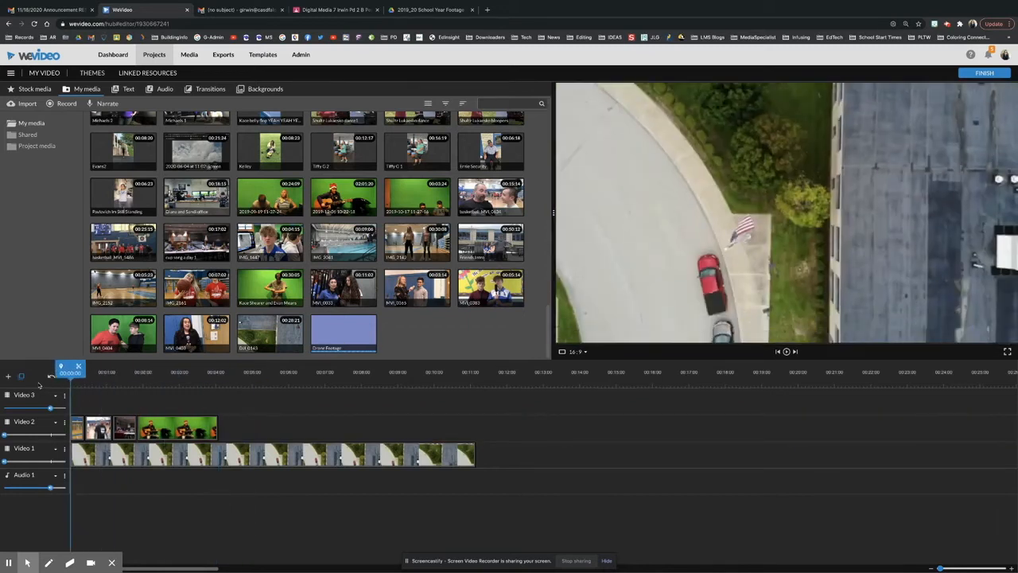
{"action": "key", "text": "space"}
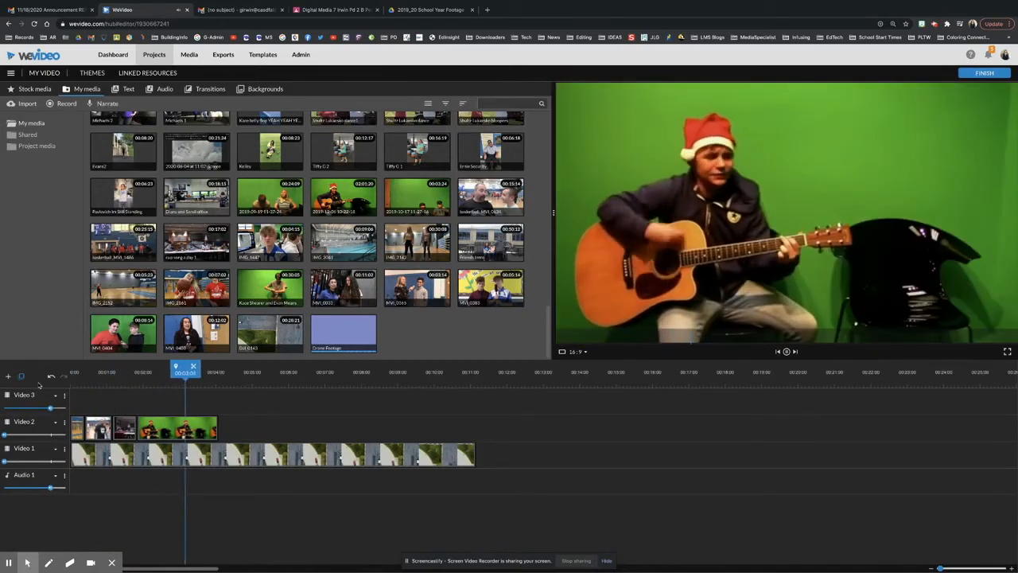
{"action": "left_click", "coordinate": [208, 427]}
{"action": "left_click_drag", "start_coordinate": [216, 428], "coordinate": [195, 428]}
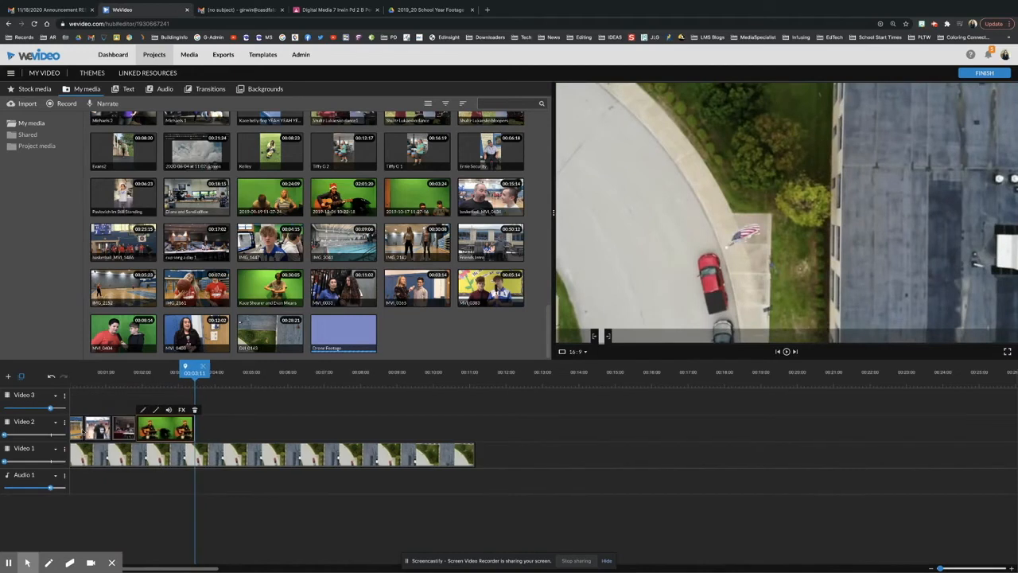
Space out the clips on Video 2, starting the basketball clip at 00:00:23, the cup song at about 00:02:00 and the guitar clip just after 00:03:00
{"action": "left_click", "coordinate": [78, 428]}
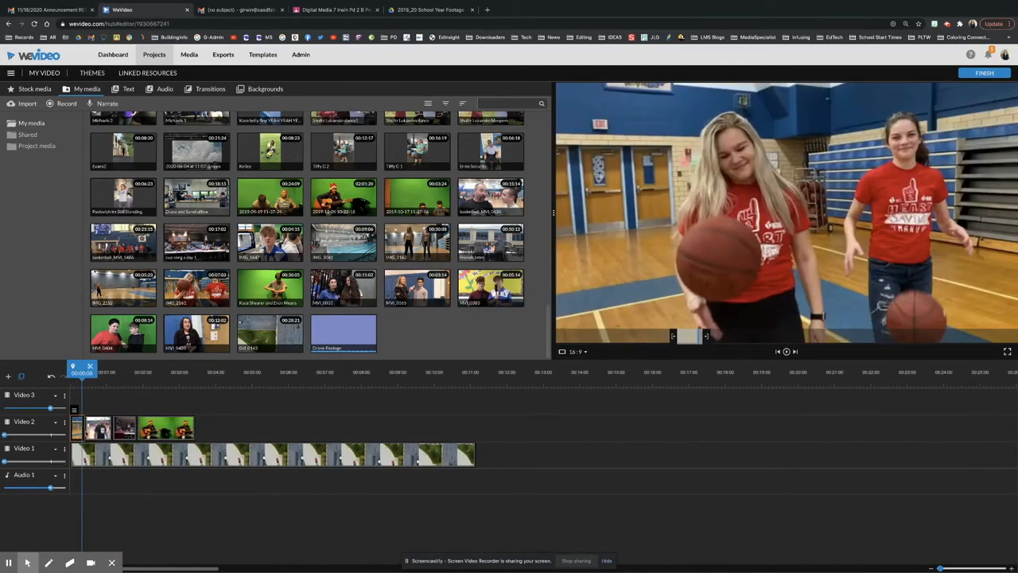
{"action": "left_click_drag", "start_coordinate": [83, 428], "coordinate": [79, 427]}
{"action": "left_click_drag", "start_coordinate": [171, 421], "coordinate": [214, 423]}
{"action": "left_click_drag", "start_coordinate": [134, 429], "coordinate": [151, 429]}
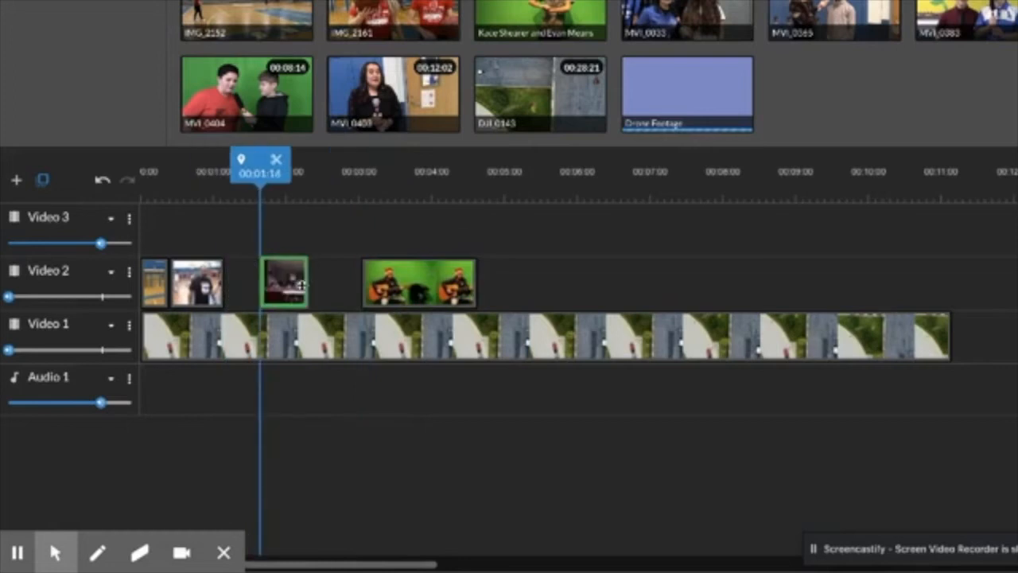
{"action": "left_click_drag", "start_coordinate": [302, 286], "coordinate": [328, 286]}
{"action": "left_click_drag", "start_coordinate": [199, 282], "coordinate": [236, 283]}
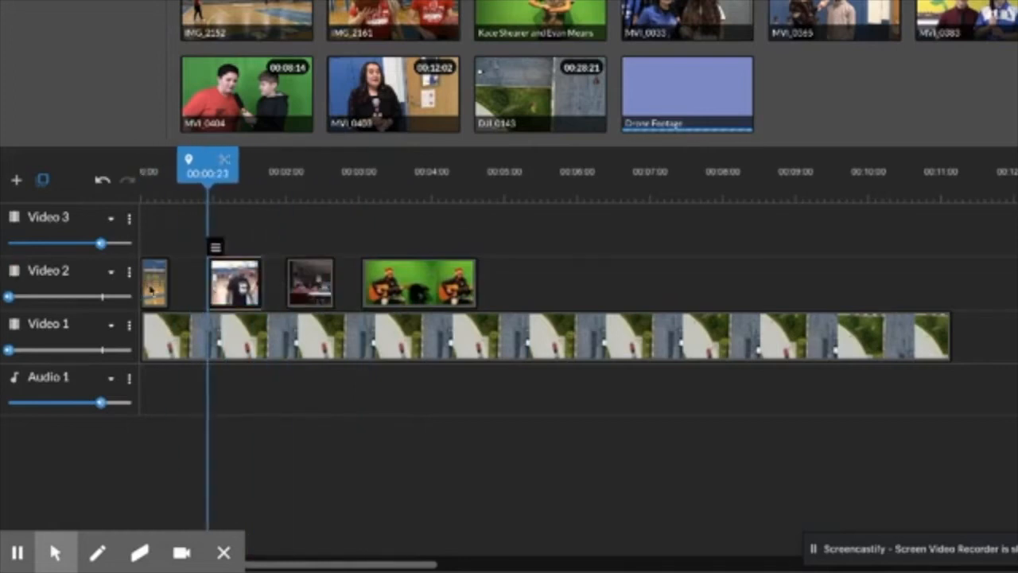
Play the sequence from the start and extend the first clip on Video 2 to 00:00:23, where the basketball clip begins
{"action": "left_click", "coordinate": [150, 292]}
{"action": "left_click_drag", "start_coordinate": [168, 282], "coordinate": [174, 241]}
{"action": "left_click_drag", "start_coordinate": [175, 175], "coordinate": [91, 186]}
{"action": "key", "text": "space"}
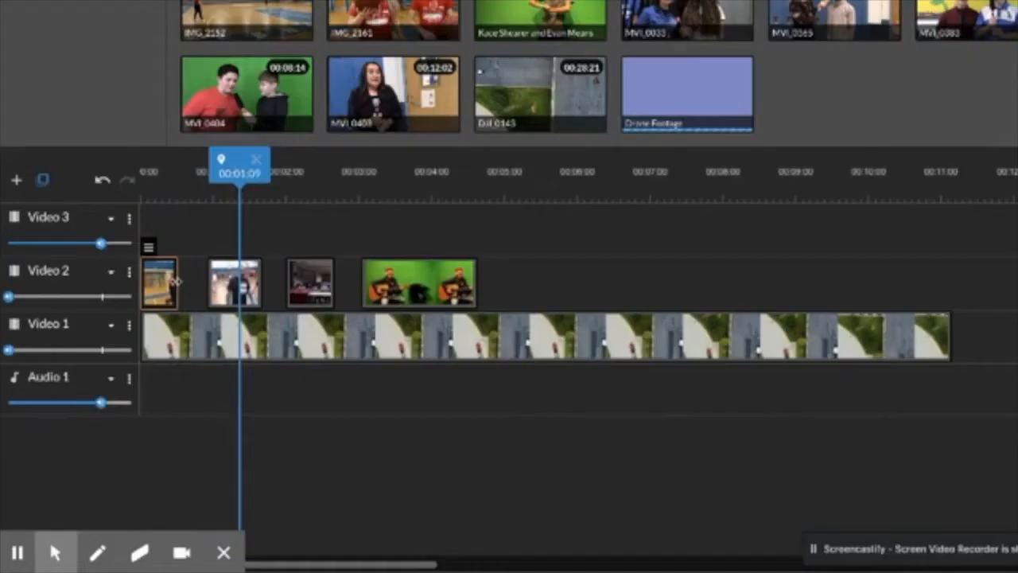
{"action": "left_click_drag", "start_coordinate": [88, 427], "coordinate": [94, 426]}
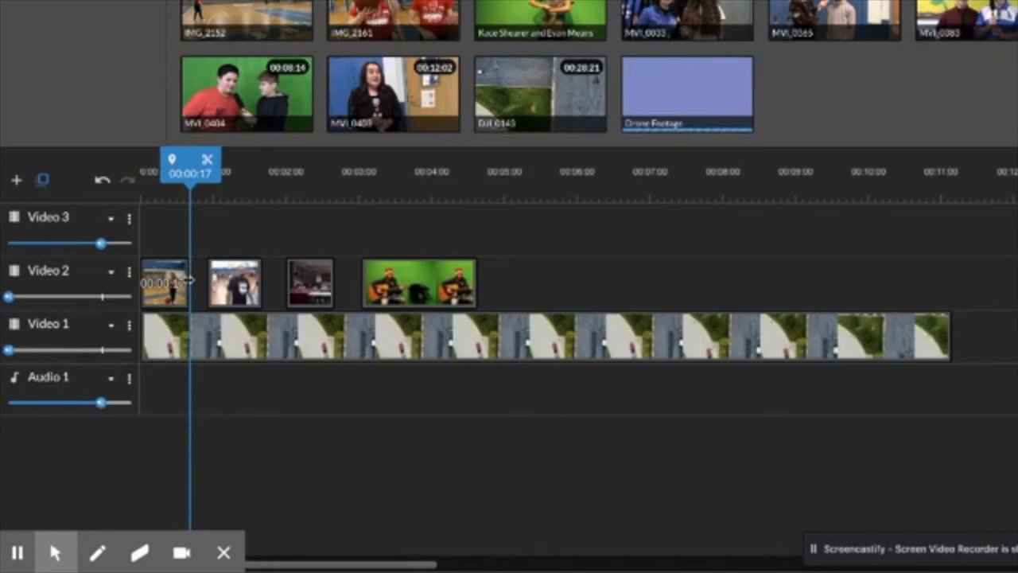
{"action": "left_click_drag", "start_coordinate": [190, 279], "coordinate": [195, 279]}
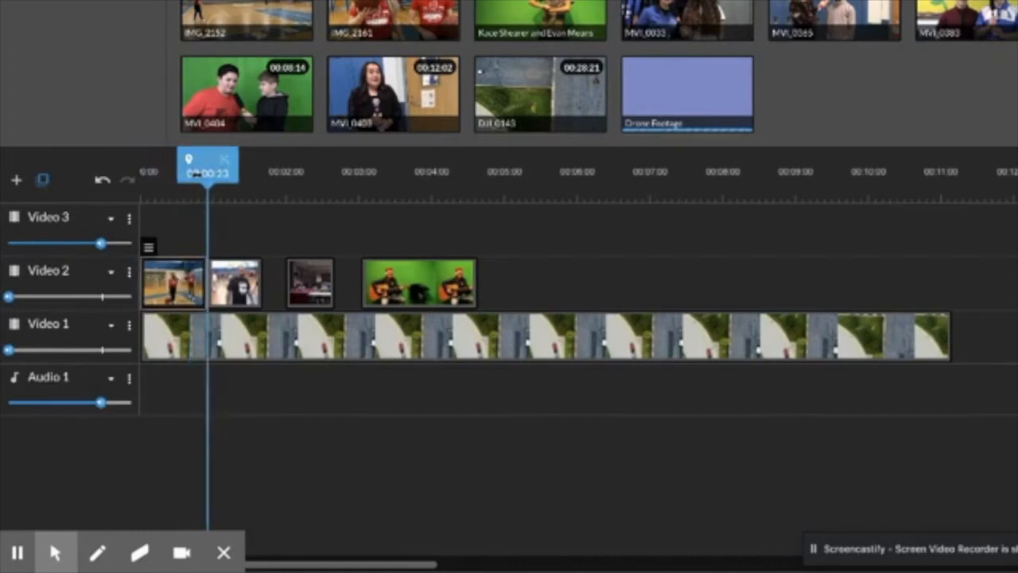
{"action": "left_click_drag", "start_coordinate": [198, 175], "coordinate": [78, 191]}
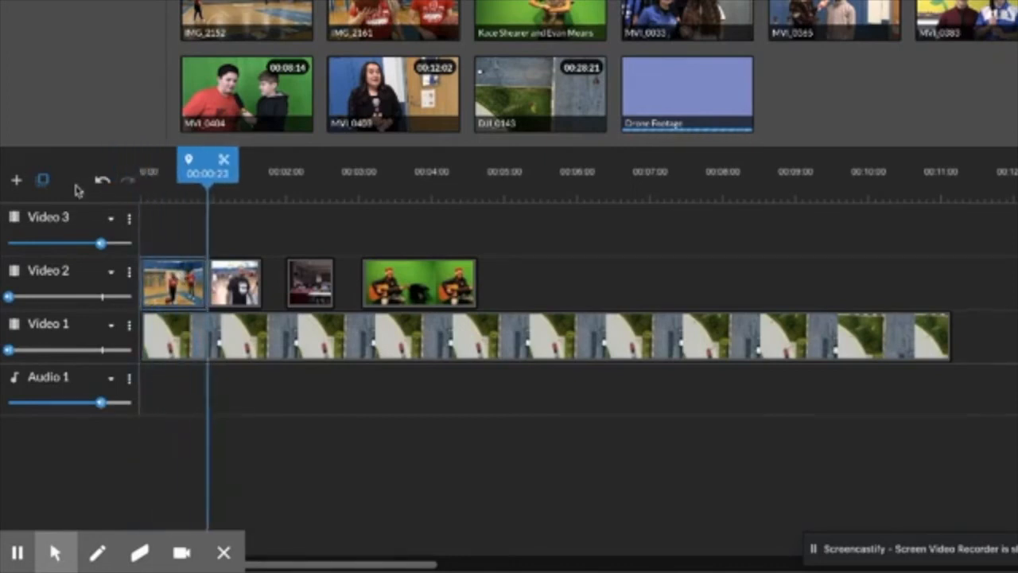
Close the gaps on Video 2 by moving the cup song clip against the basketball clip and starting the guitar clip at 00:02:17
{"action": "mouse_move", "coordinate": [289, 286]}
{"action": "left_mouse_down"}
{"action": "mouse_move", "coordinate": [305, 286]}
{"action": "mouse_move", "coordinate": [262, 286]}
{"action": "mouse_move", "coordinate": [290, 290]}
{"action": "left_mouse_up"}
{"action": "left_click", "coordinate": [245, 285]}
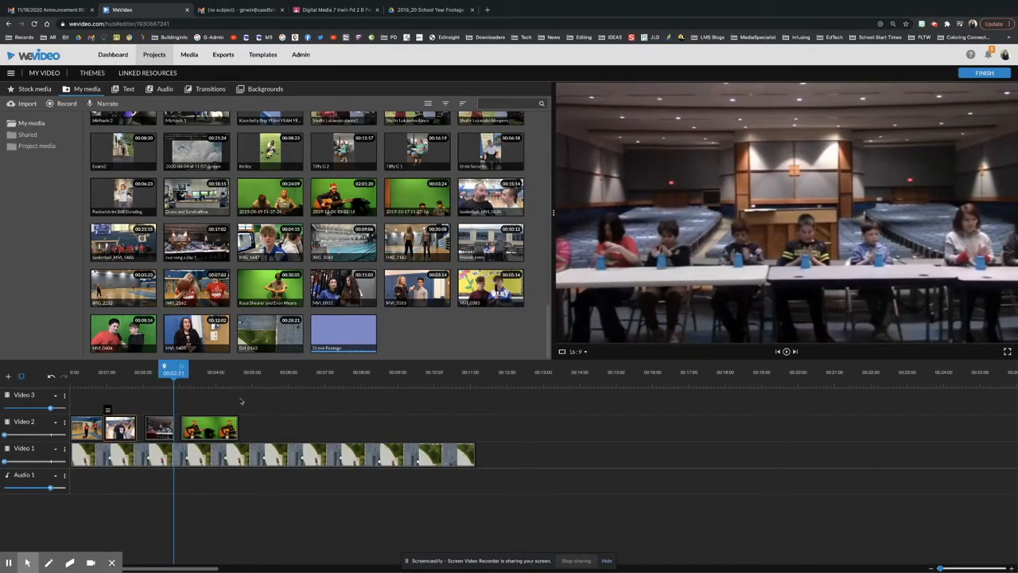
{"action": "left_click_drag", "start_coordinate": [154, 429], "coordinate": [145, 431]}
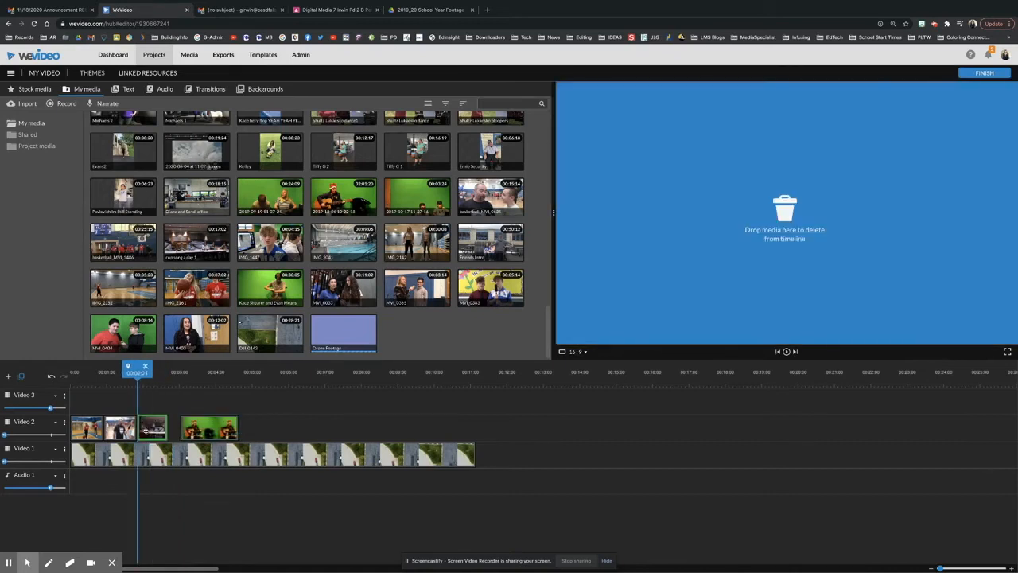
{"action": "left_click", "coordinate": [203, 430]}
{"action": "left_click_drag", "start_coordinate": [226, 426], "coordinate": [210, 431]}
{"action": "scroll", "coordinate": [221, 451], "scroll_direction": "right", "scroll_amount": 1}
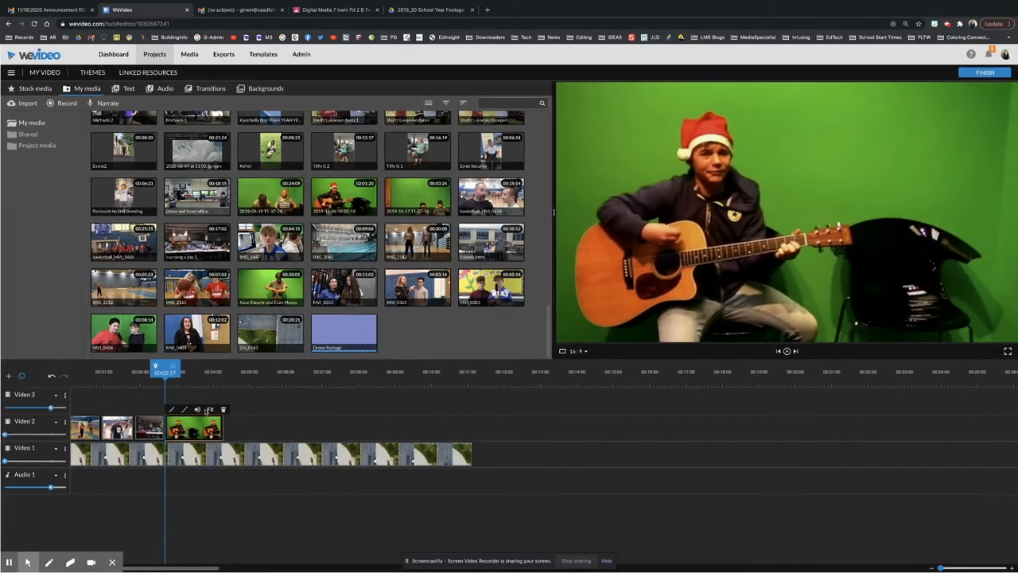
Examine the effects list and the crop settings available for the guitar clip
{"action": "left_click", "coordinate": [202, 409]}
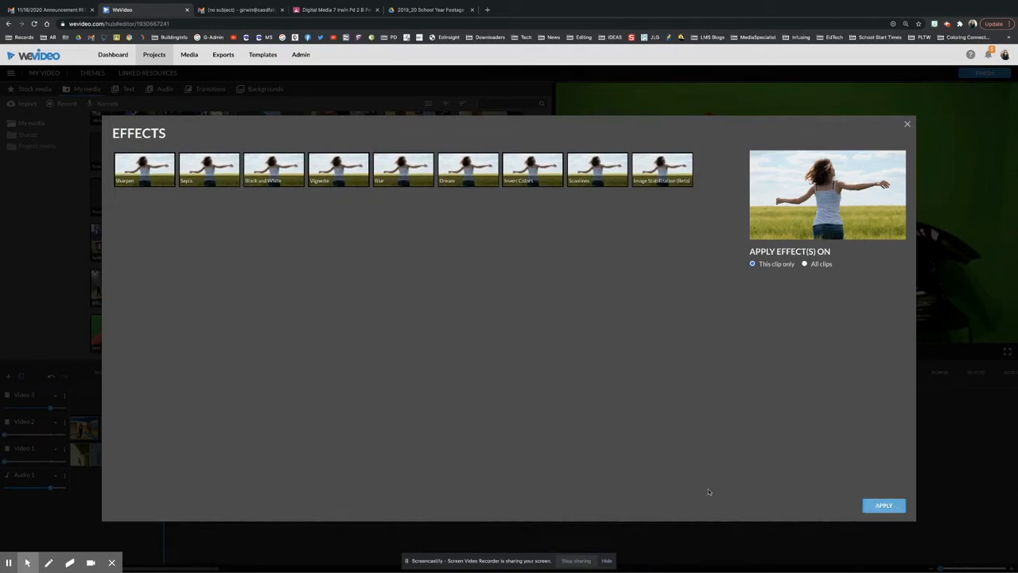
{"action": "key", "text": "Escape"}
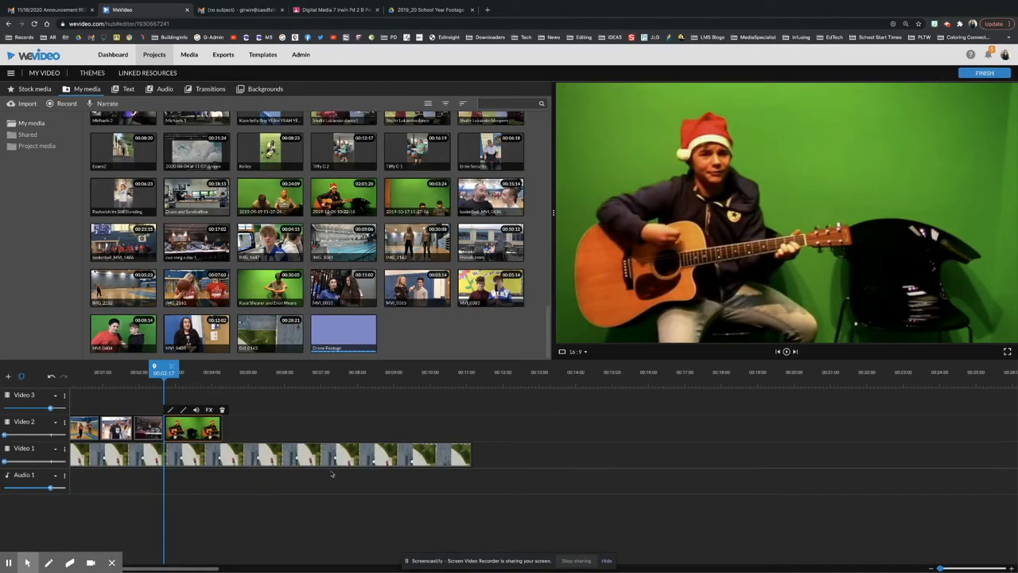
{"action": "left_click", "coordinate": [170, 410]}
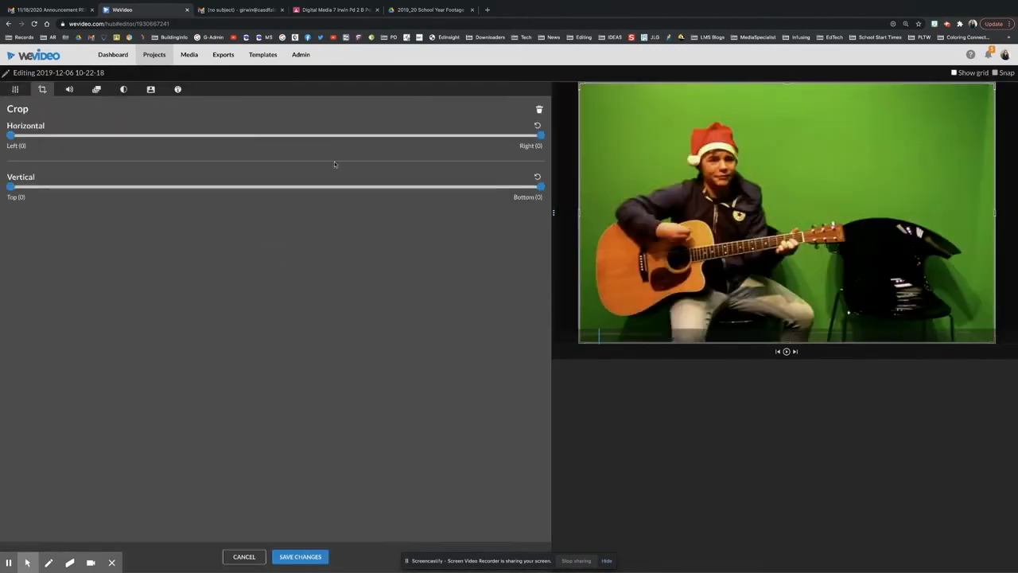
{"action": "left_click", "coordinate": [244, 556]}
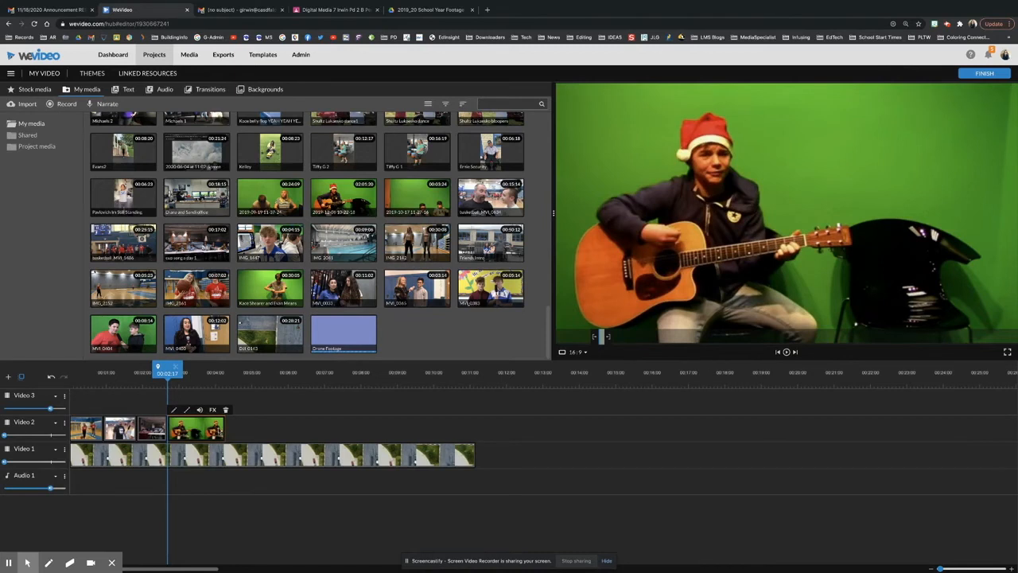
Scale the guitar clip down, place it in the upper-left corner of the frame and save the changes
{"action": "double_click", "coordinate": [221, 431]}
{"action": "left_click", "coordinate": [15, 90]}
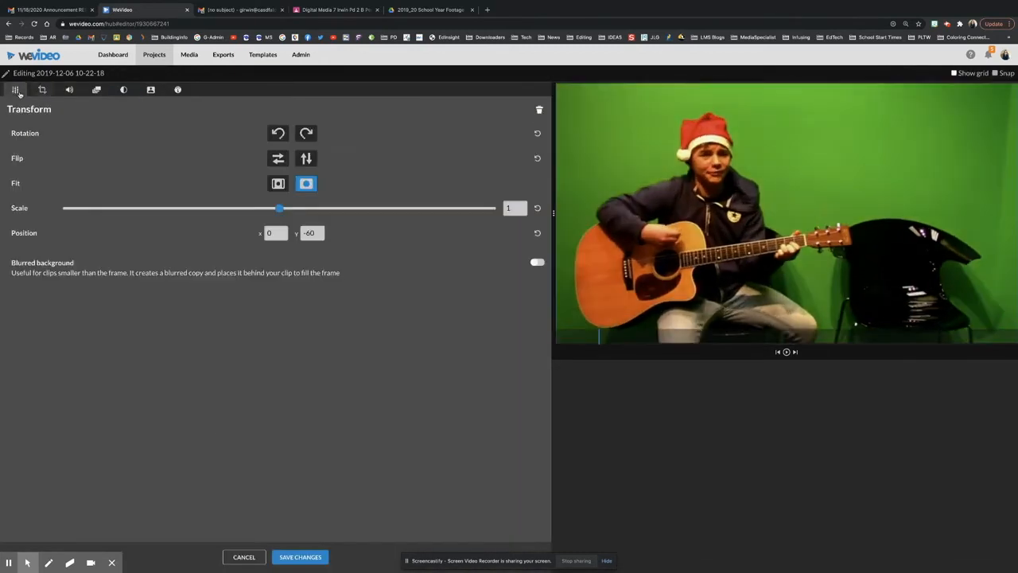
{"action": "left_click_drag", "start_coordinate": [279, 208], "coordinate": [149, 210]}
{"action": "left_click_drag", "start_coordinate": [761, 209], "coordinate": [623, 138]}
{"action": "left_click", "coordinate": [309, 558]}
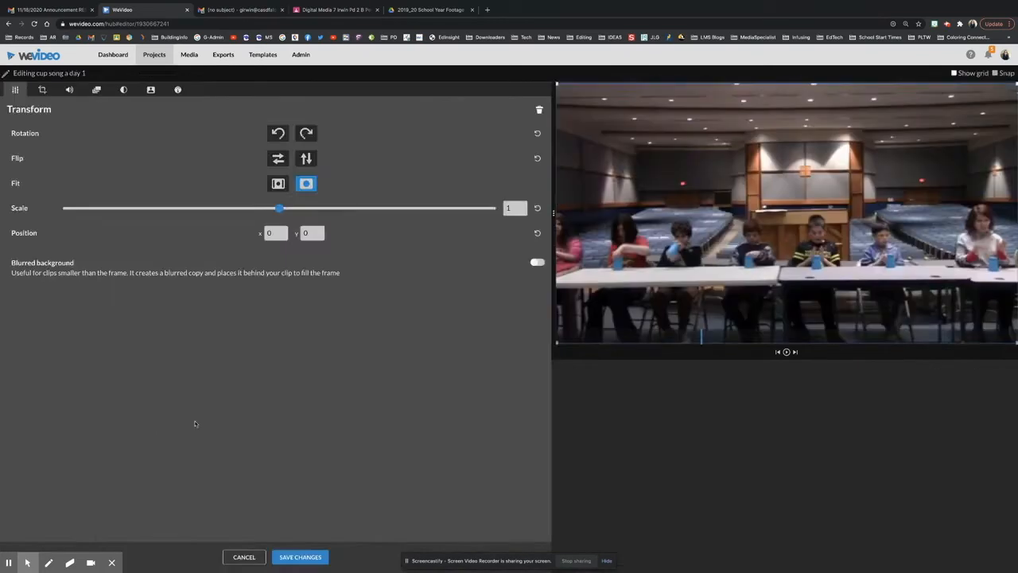
Move the cup song clip to Video 3 at 00:02:17 above the guitar clip and scale it to about 0.49 in the frame's lower-right corner
{"action": "left_click", "coordinate": [296, 562]}
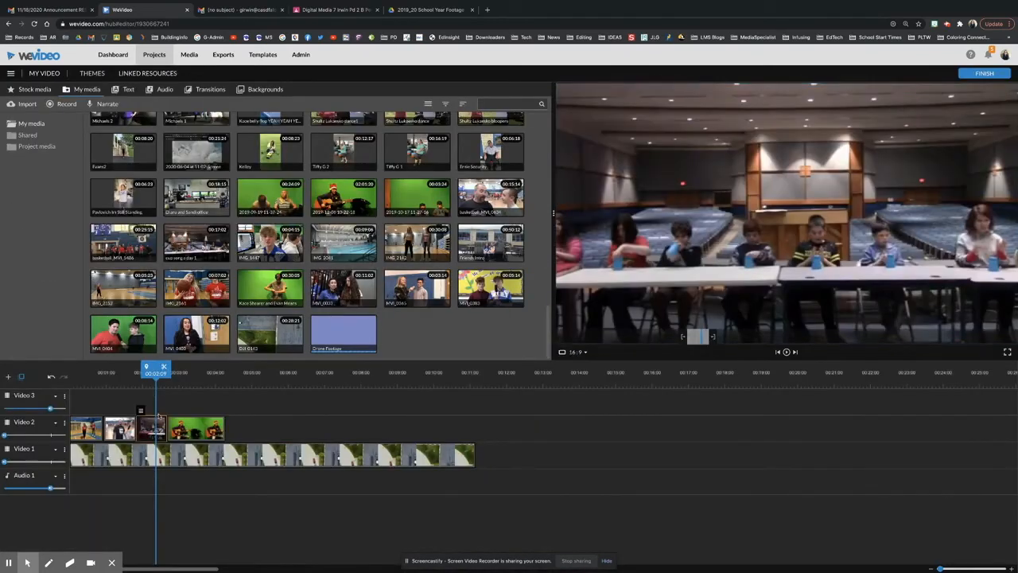
{"action": "left_click_drag", "start_coordinate": [168, 406], "coordinate": [189, 400]}
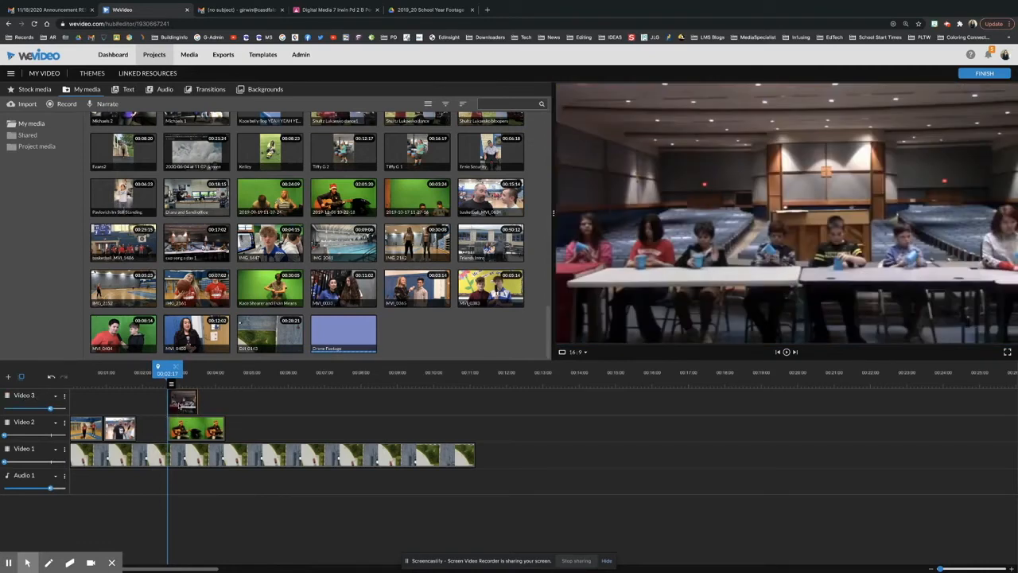
{"action": "double_click", "coordinate": [183, 402]}
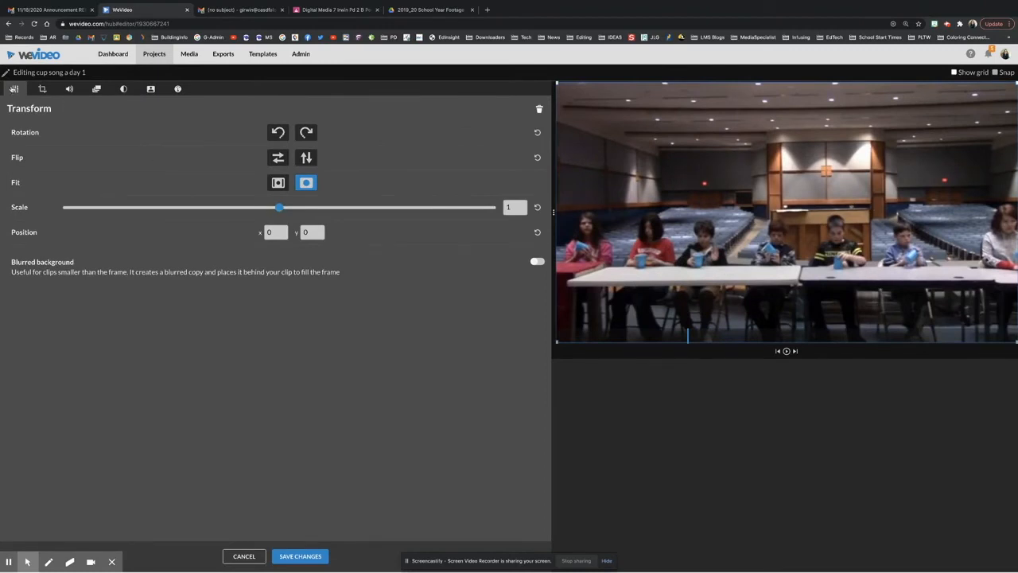
{"action": "left_click_drag", "start_coordinate": [275, 212], "coordinate": [140, 212]}
{"action": "left_click_drag", "start_coordinate": [808, 211], "coordinate": [948, 292]}
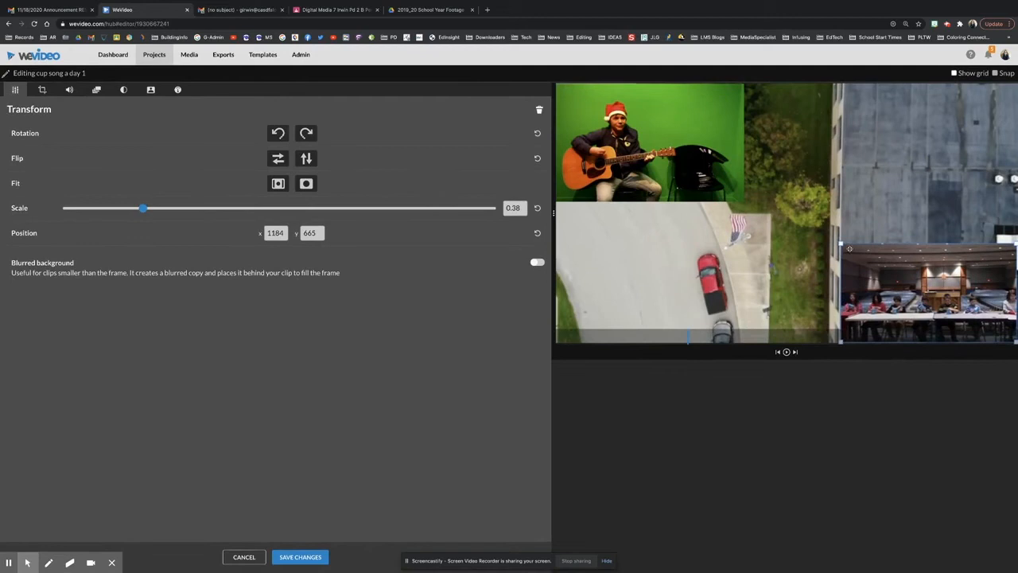
{"action": "left_click_drag", "start_coordinate": [840, 243], "coordinate": [779, 218]}
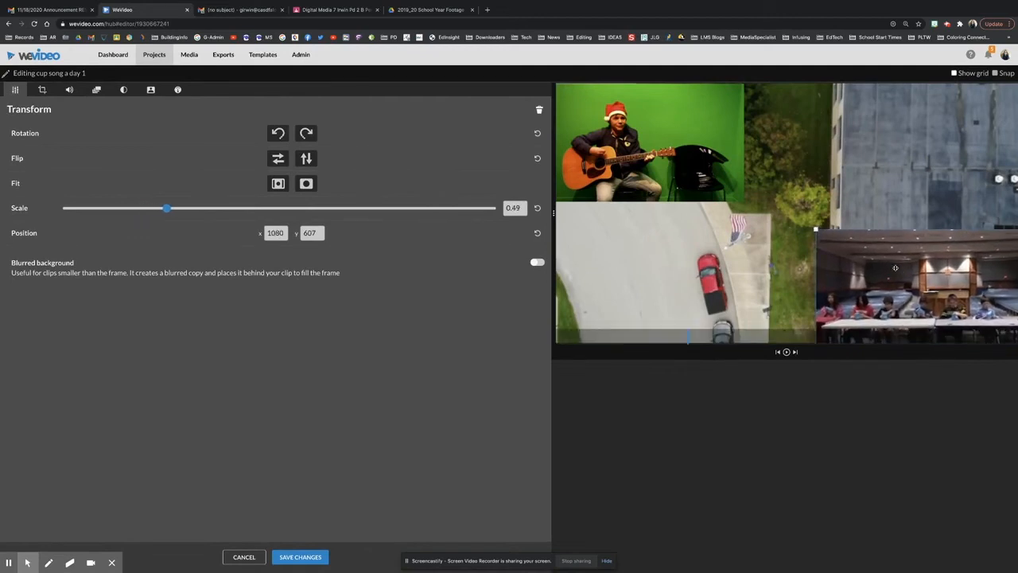
{"action": "left_click_drag", "start_coordinate": [867, 260], "coordinate": [877, 258]}
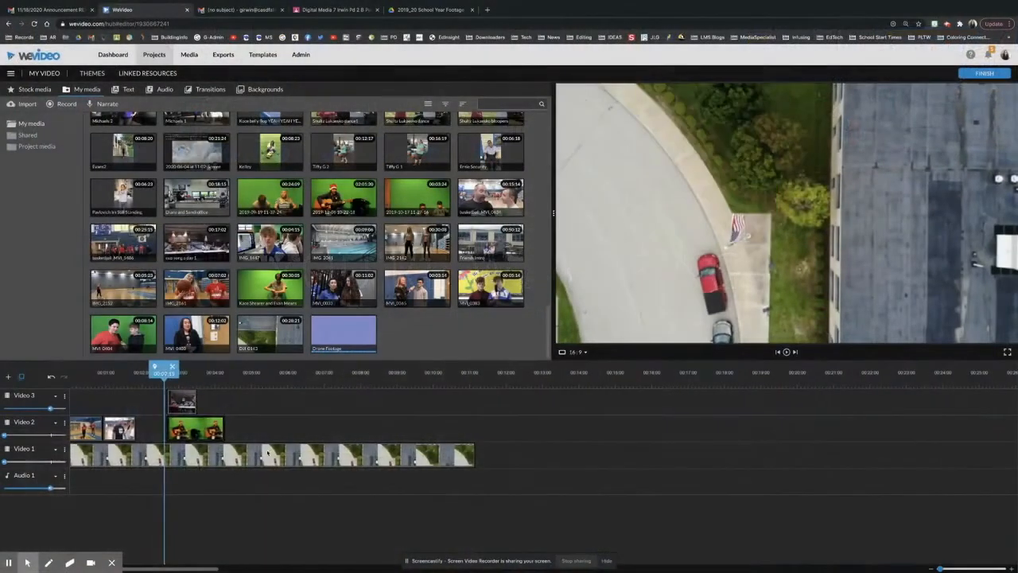
In the project with five spaced-out clips on Video 1, play from the start and move the cup song clip to about 00:08:18
{"action": "left_click_drag", "start_coordinate": [225, 435], "coordinate": [134, 384]}
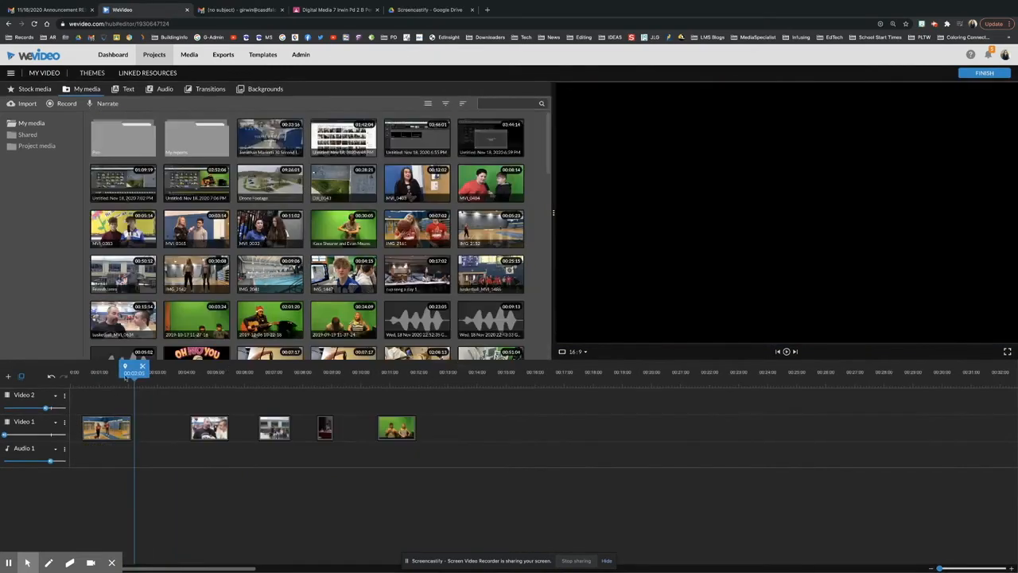
{"action": "left_click_drag", "start_coordinate": [125, 378], "coordinate": [42, 373]}
{"action": "key", "text": "space"}
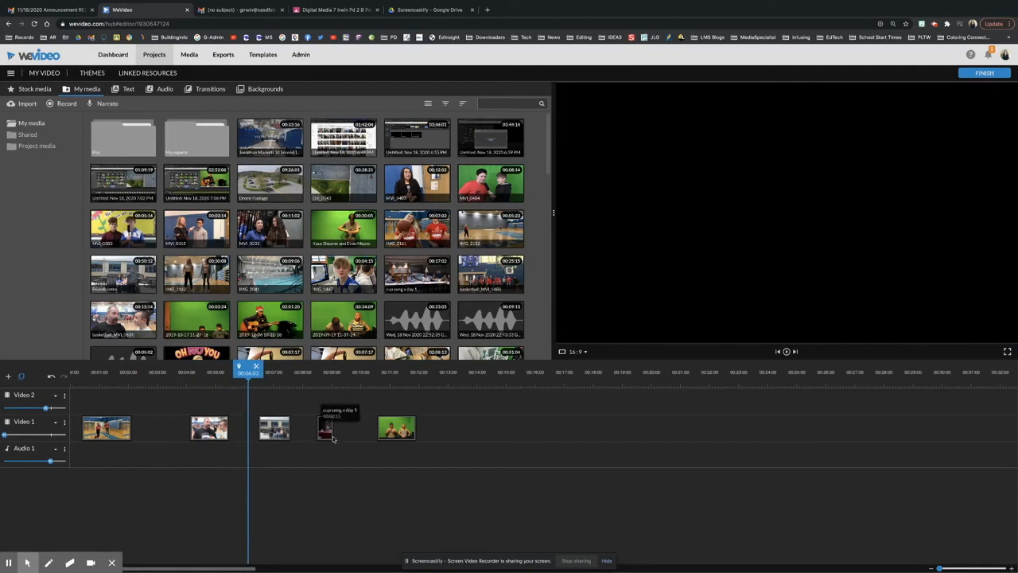
{"action": "left_click_drag", "start_coordinate": [326, 427], "coordinate": [335, 428]}
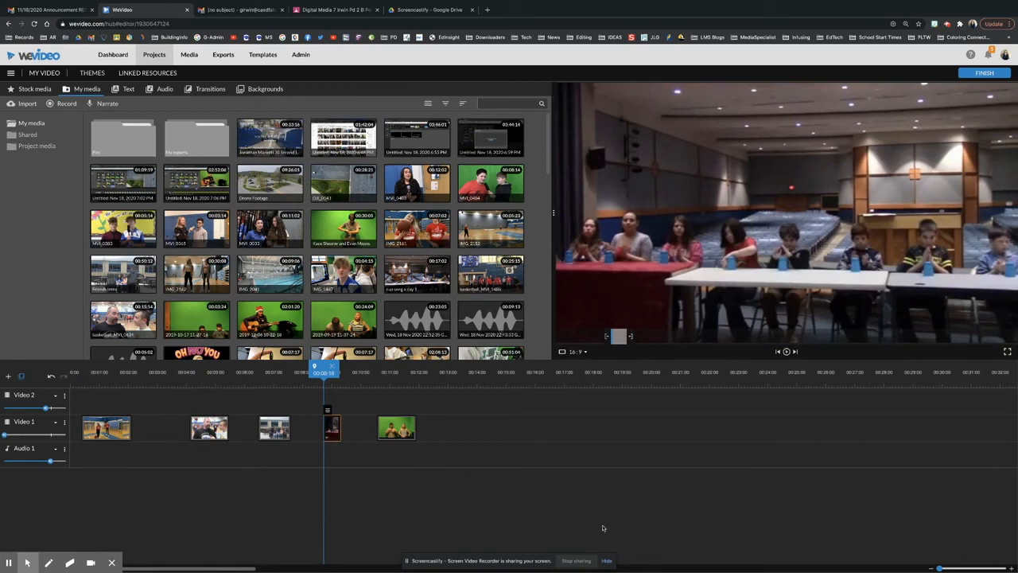
Play back Video 1 from the end of the second clip into the third clip
{"action": "mouse_move", "coordinate": [940, 568]}
{"action": "left_mouse_down"}
{"action": "mouse_move", "coordinate": [962, 568]}
{"action": "mouse_move", "coordinate": [953, 568]}
{"action": "left_mouse_up"}
{"action": "left_click_drag", "start_coordinate": [499, 373], "coordinate": [220, 385]}
{"action": "key", "text": "space"}
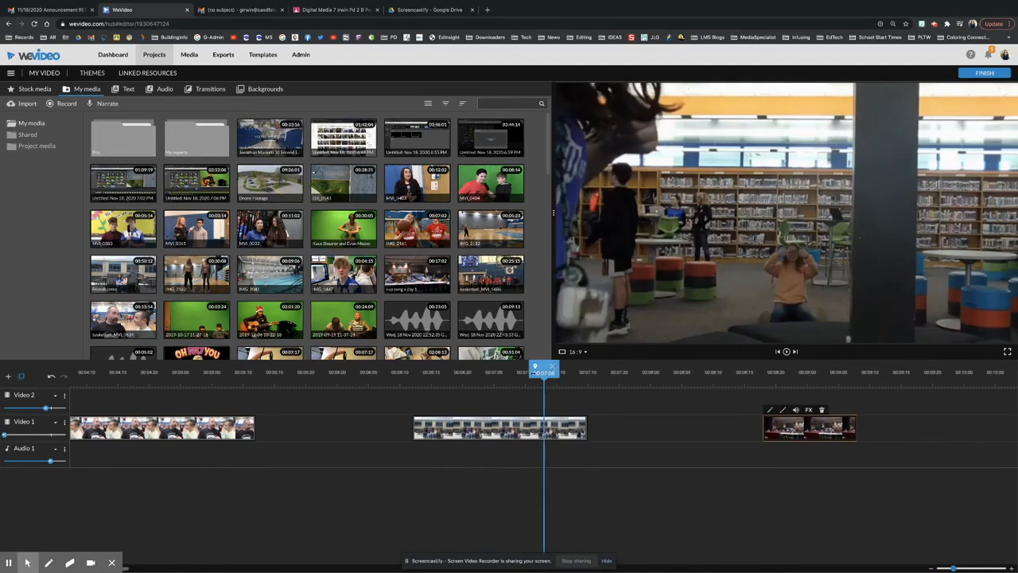
Select all five clips on Video 1 and shift them together so the first one starts at about 00:02:13
{"action": "left_click_drag", "start_coordinate": [953, 566], "coordinate": [936, 568]}
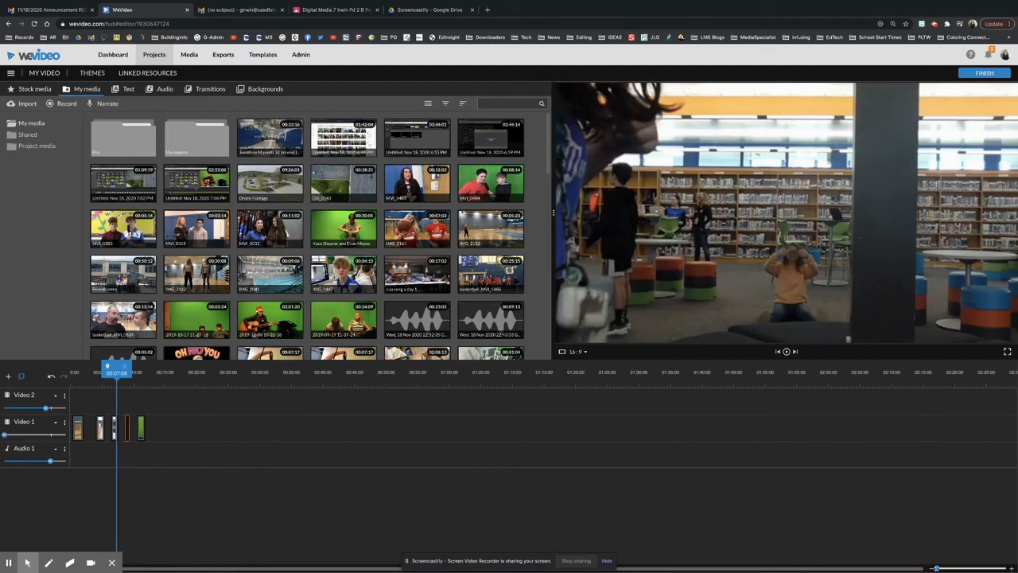
{"action": "left_click_drag", "start_coordinate": [165, 407], "coordinate": [75, 473]}
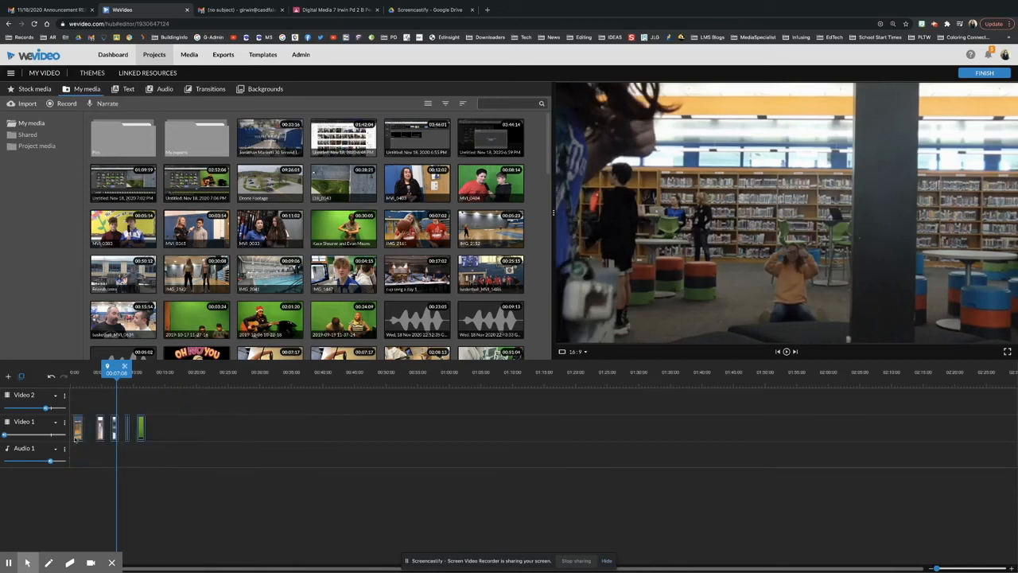
{"action": "mouse_move", "coordinate": [77, 435]}
{"action": "left_mouse_down"}
{"action": "mouse_move", "coordinate": [90, 432]}
{"action": "mouse_move", "coordinate": [80, 426]}
{"action": "left_mouse_up"}
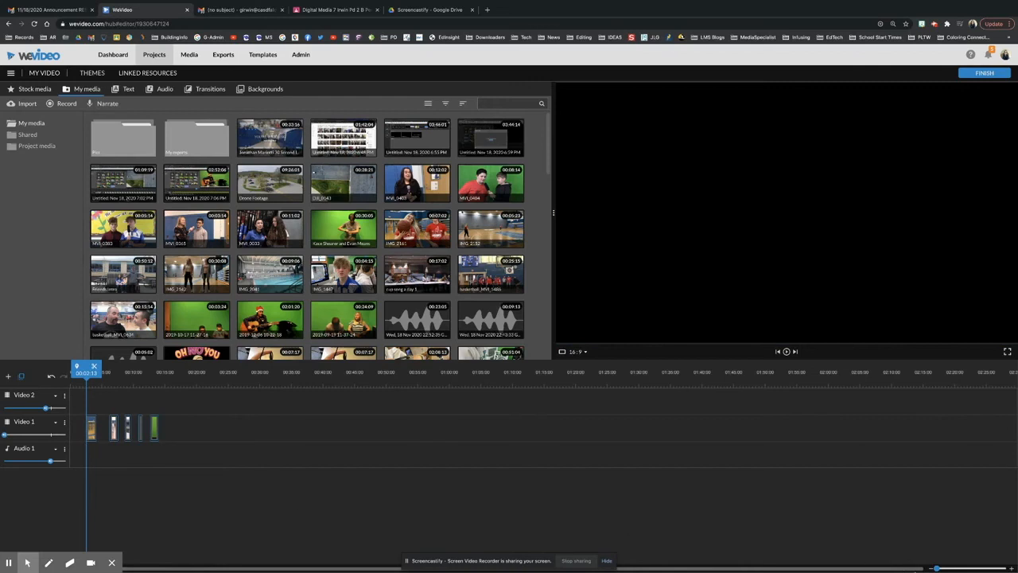